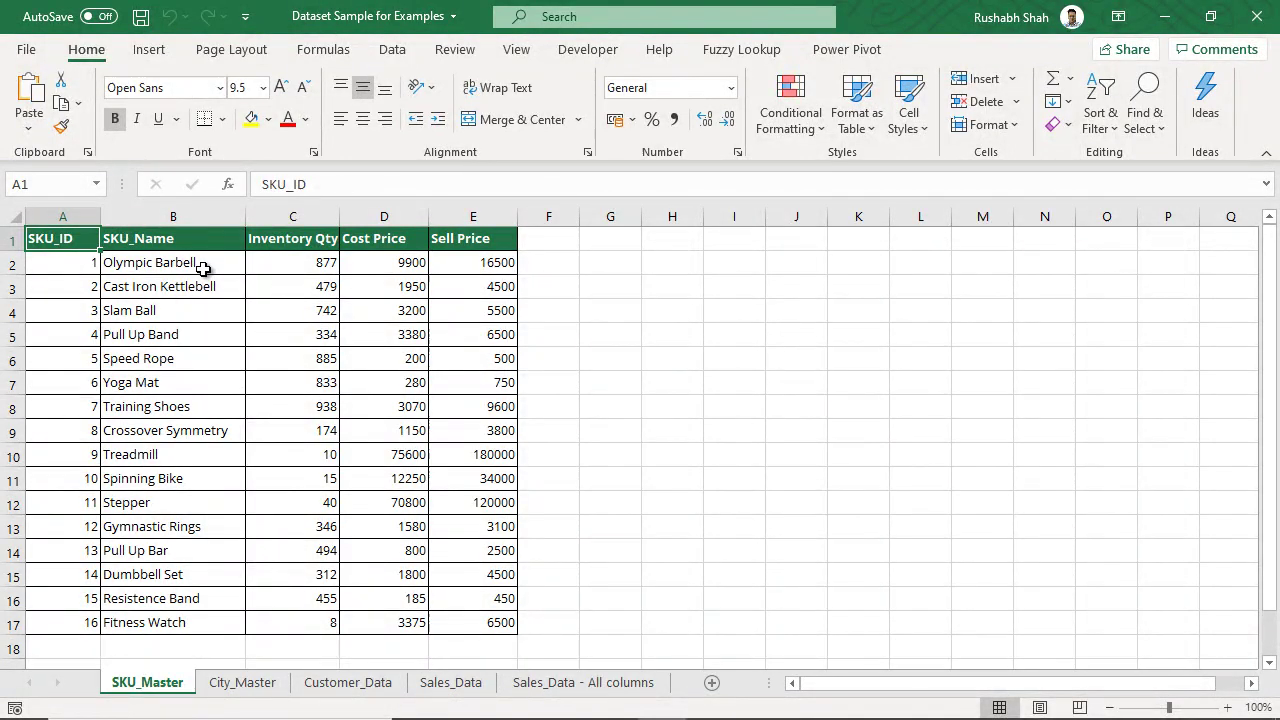
- On SKU_Master, highlight the SKU_Name, Inventory Qty, Cost Price and Sell Price columns in turn
{"action": "left_click_drag", "start_coordinate": [203, 268], "coordinate": [197, 622]}
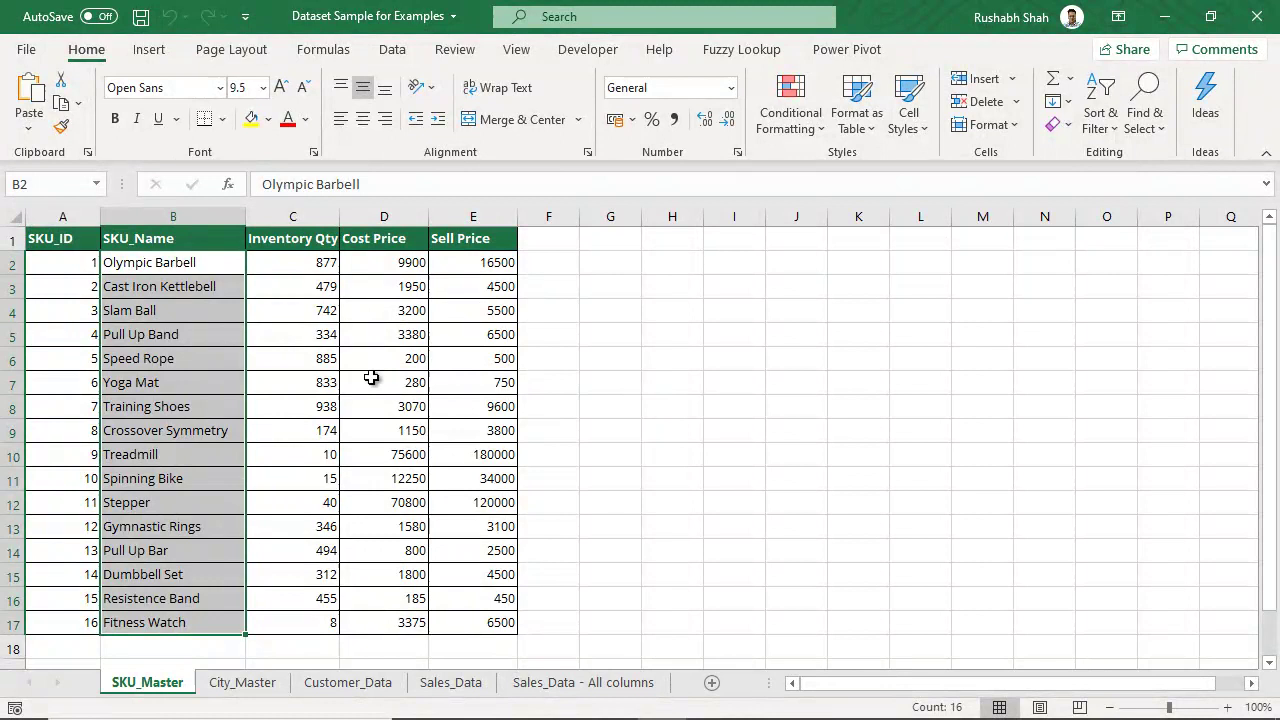
{"action": "left_click", "coordinate": [78, 243]}
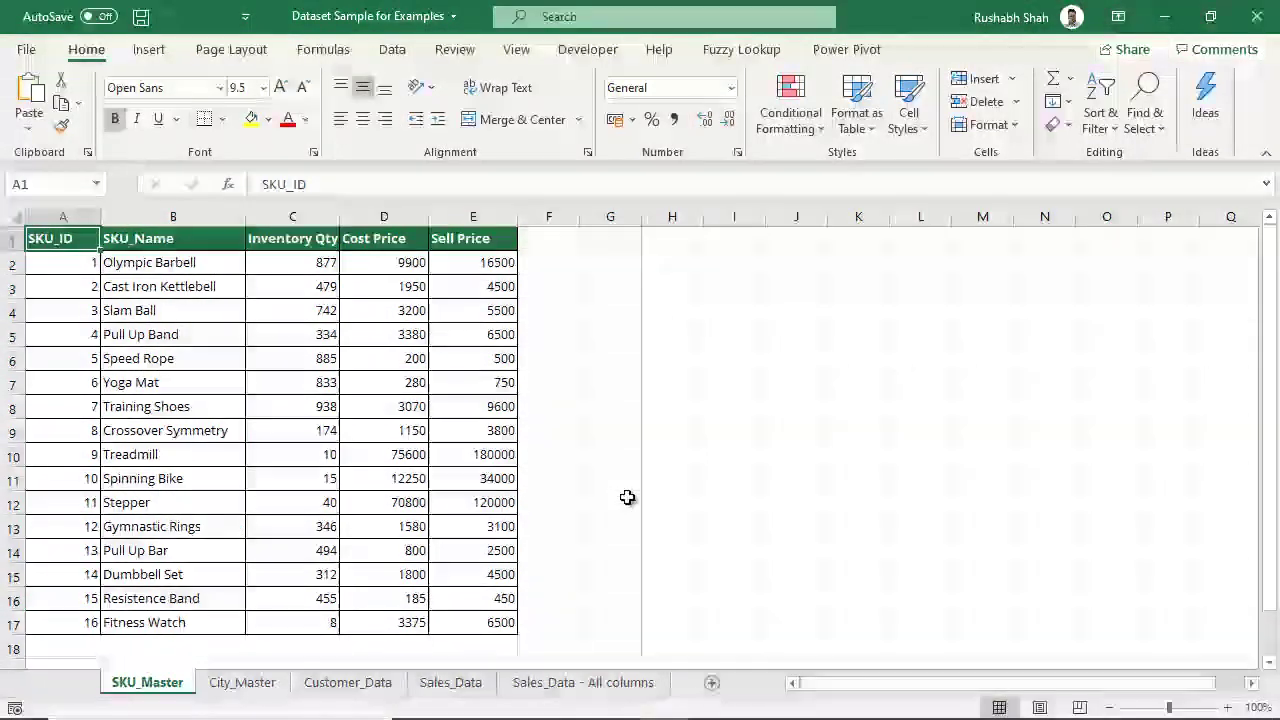
{"action": "left_click_drag", "start_coordinate": [196, 263], "coordinate": [177, 622]}
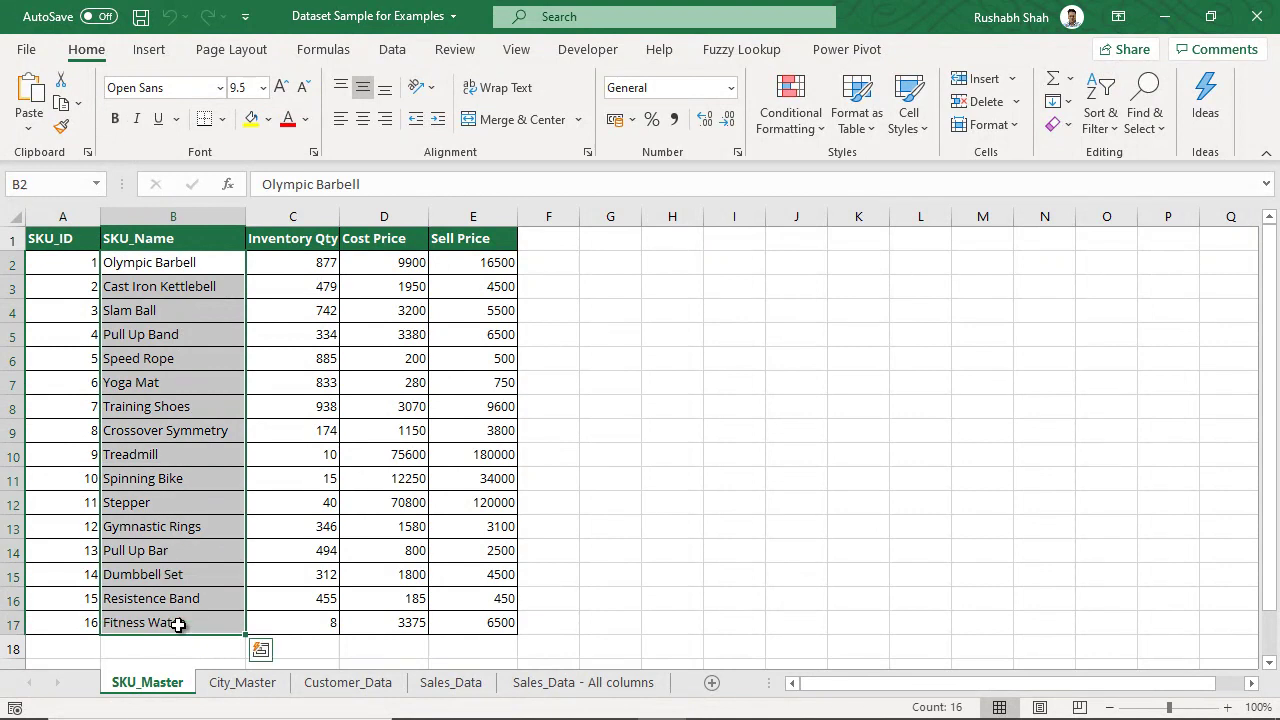
{"action": "left_click_drag", "start_coordinate": [300, 267], "coordinate": [309, 618]}
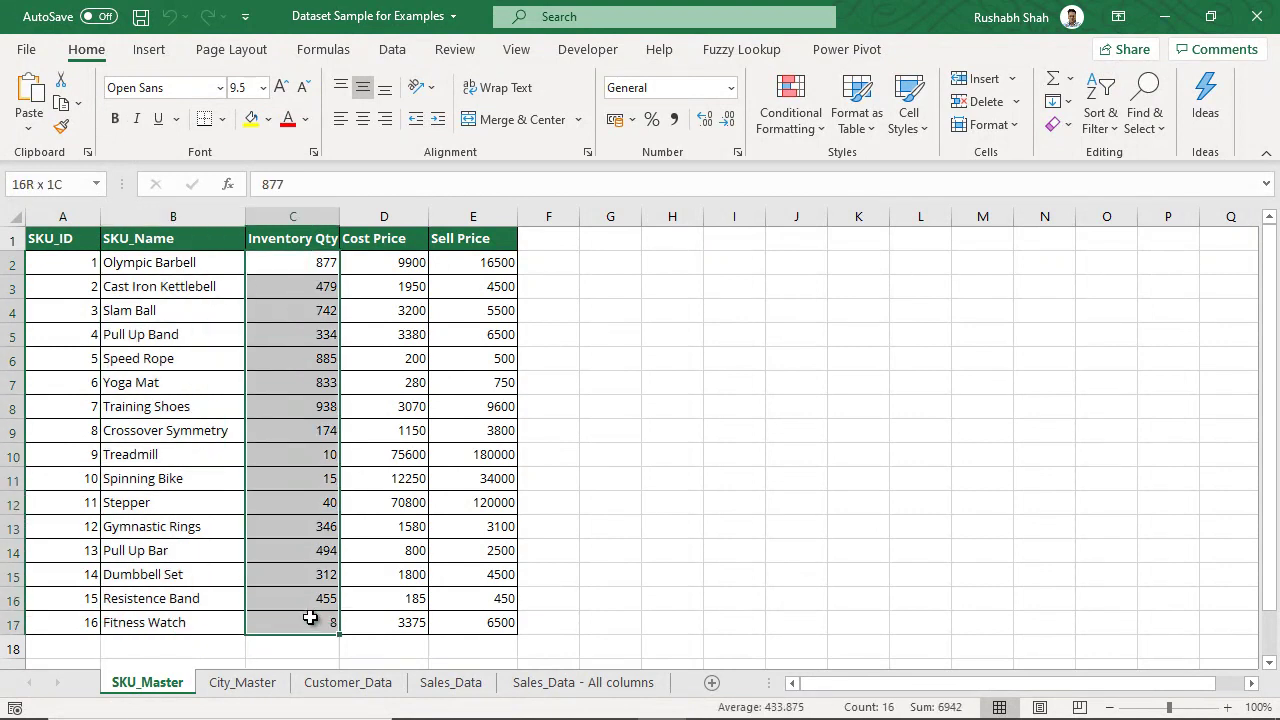
{"action": "left_click_drag", "start_coordinate": [383, 265], "coordinate": [371, 621]}
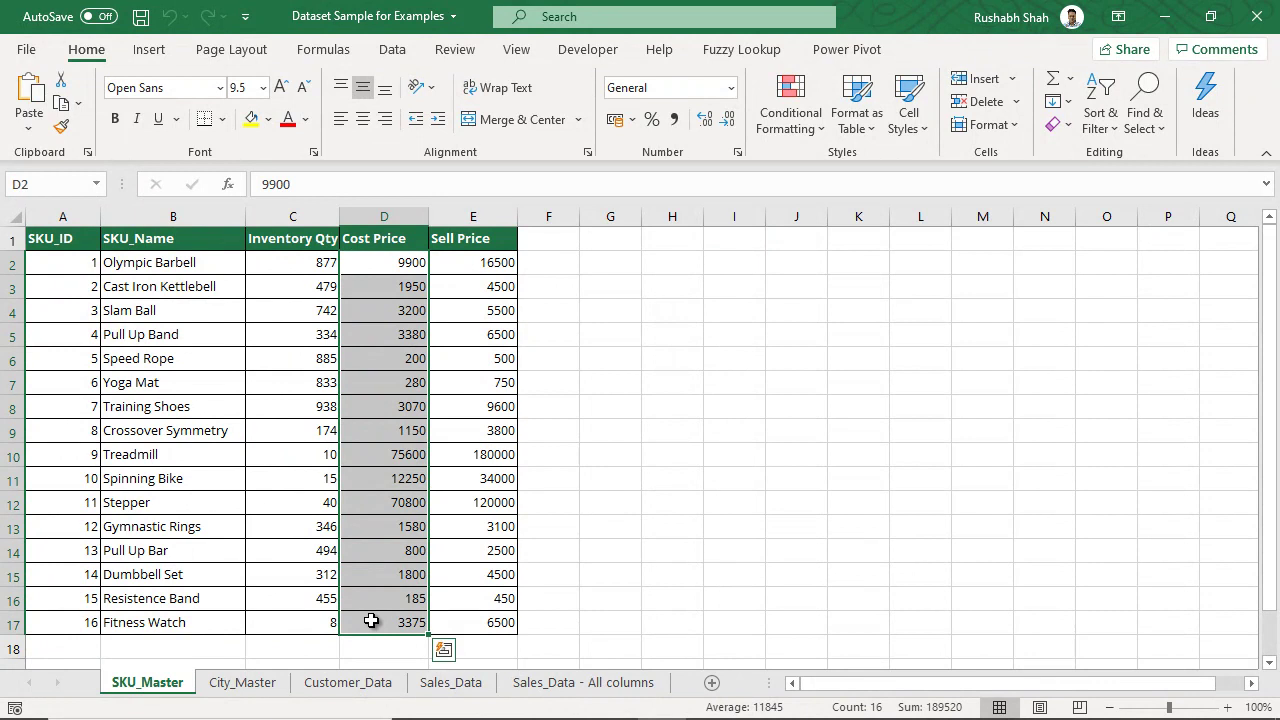
{"action": "left_click_drag", "start_coordinate": [460, 260], "coordinate": [505, 626]}
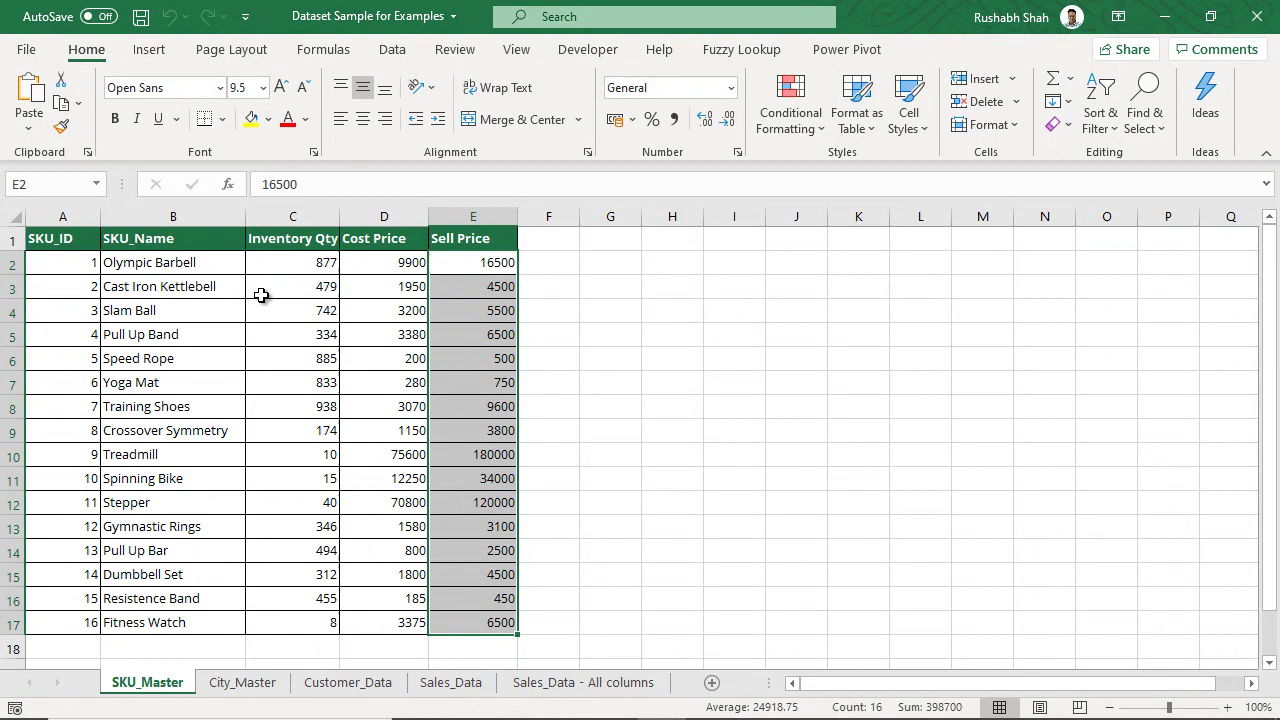
{"action": "left_click", "coordinate": [229, 268]}
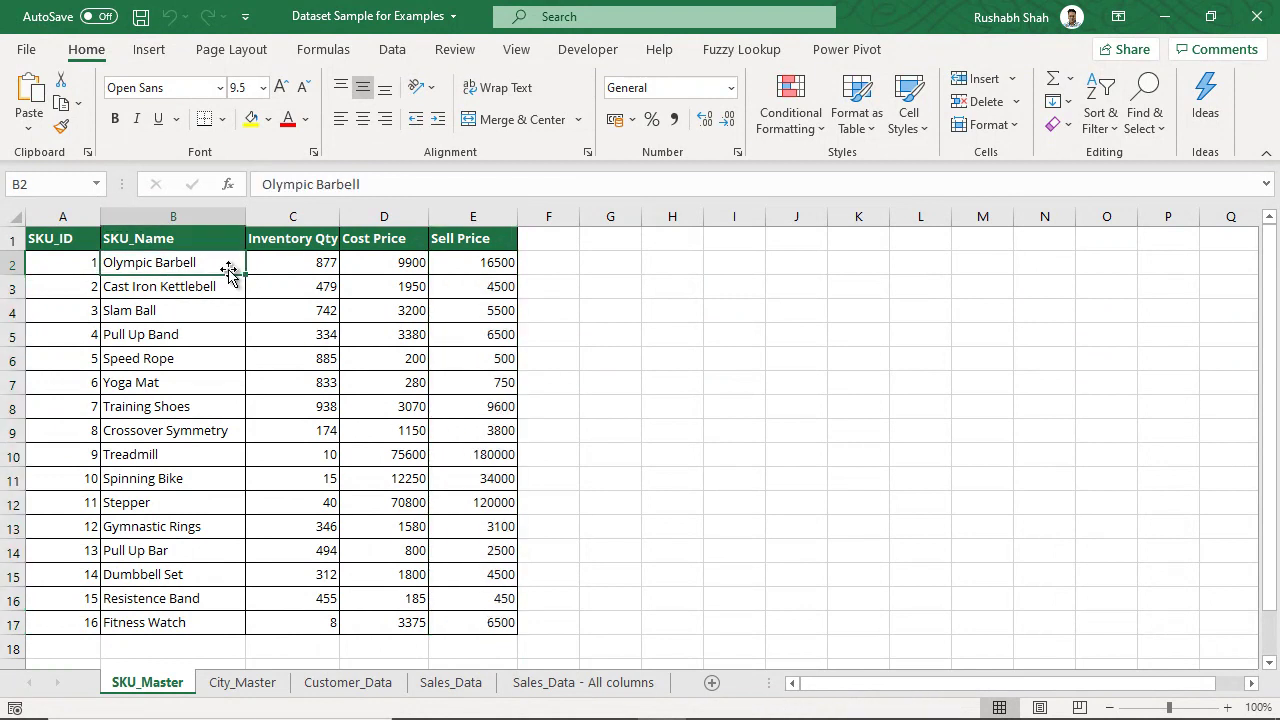
- Switch to City_Master, scroll the city list, and highlight the first thirteen city codes
{"action": "left_click", "coordinate": [243, 683]}
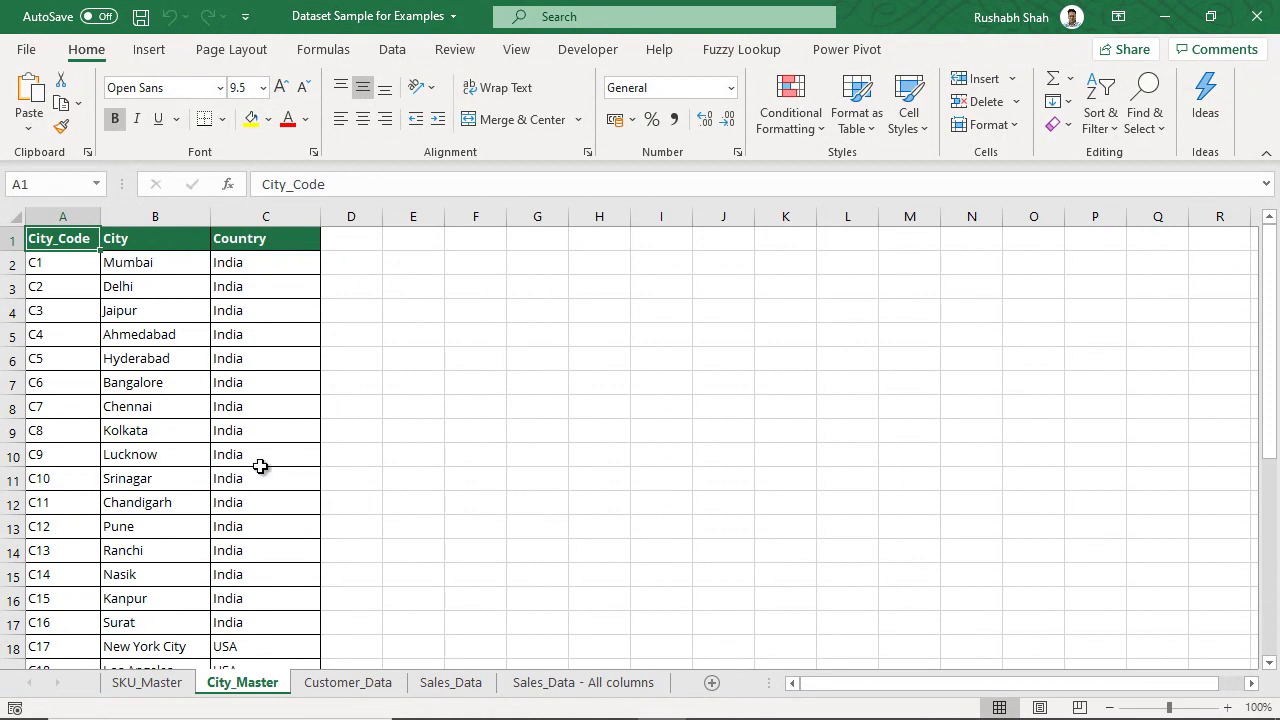
{"action": "scroll", "coordinate": [263, 363], "scroll_direction": "down", "scroll_amount": 2}
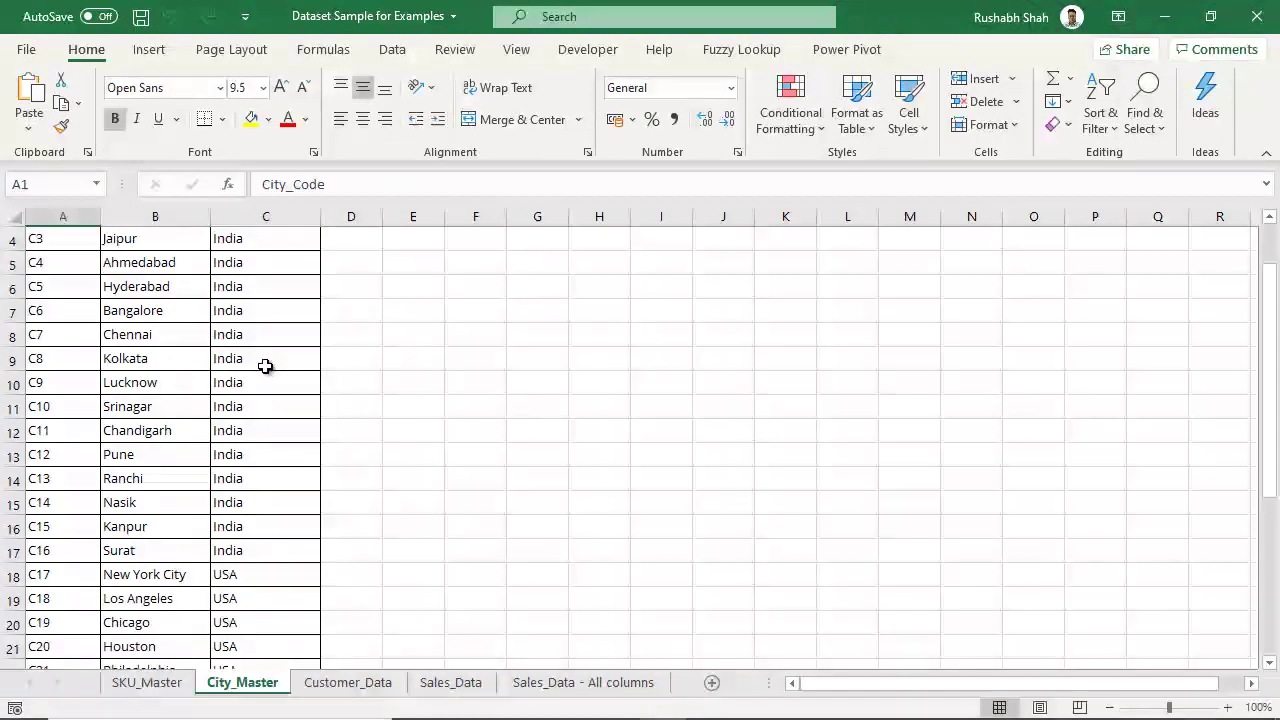
{"action": "scroll", "coordinate": [275, 388], "scroll_direction": "down", "scroll_amount": 4}
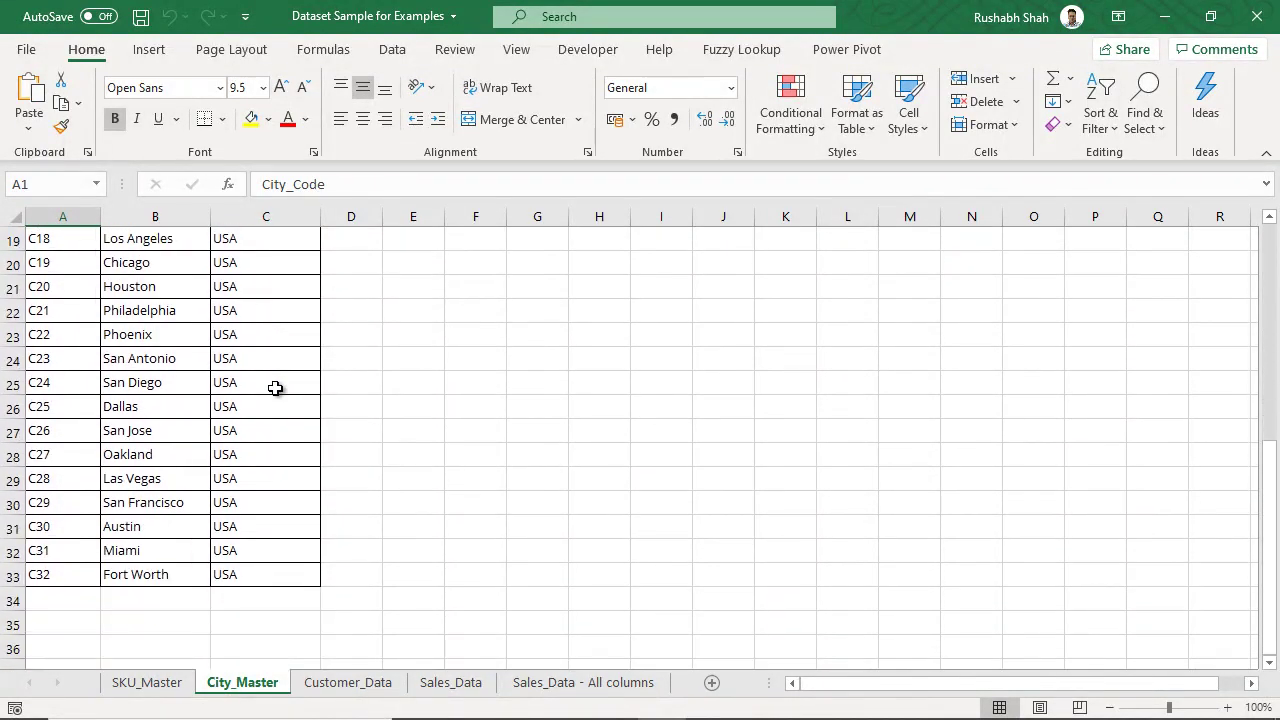
{"action": "scroll", "coordinate": [275, 388], "scroll_direction": "up", "scroll_amount": 6}
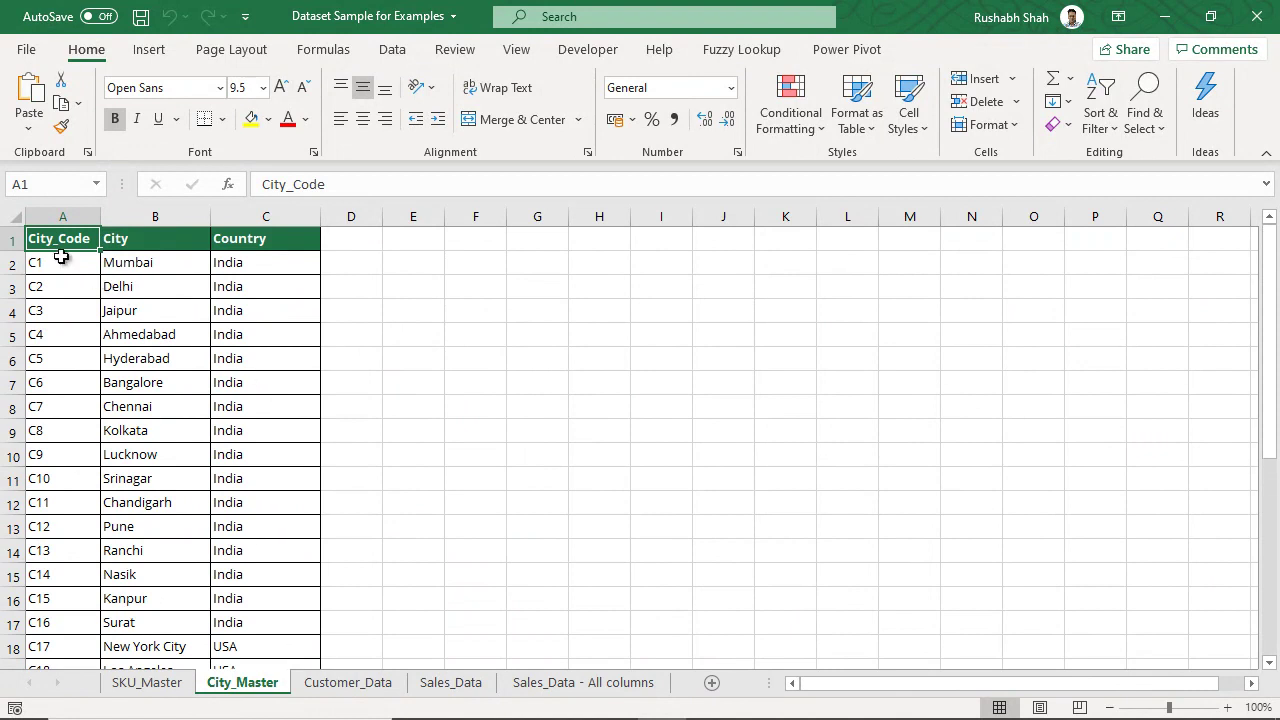
{"action": "left_click_drag", "start_coordinate": [62, 262], "coordinate": [70, 552]}
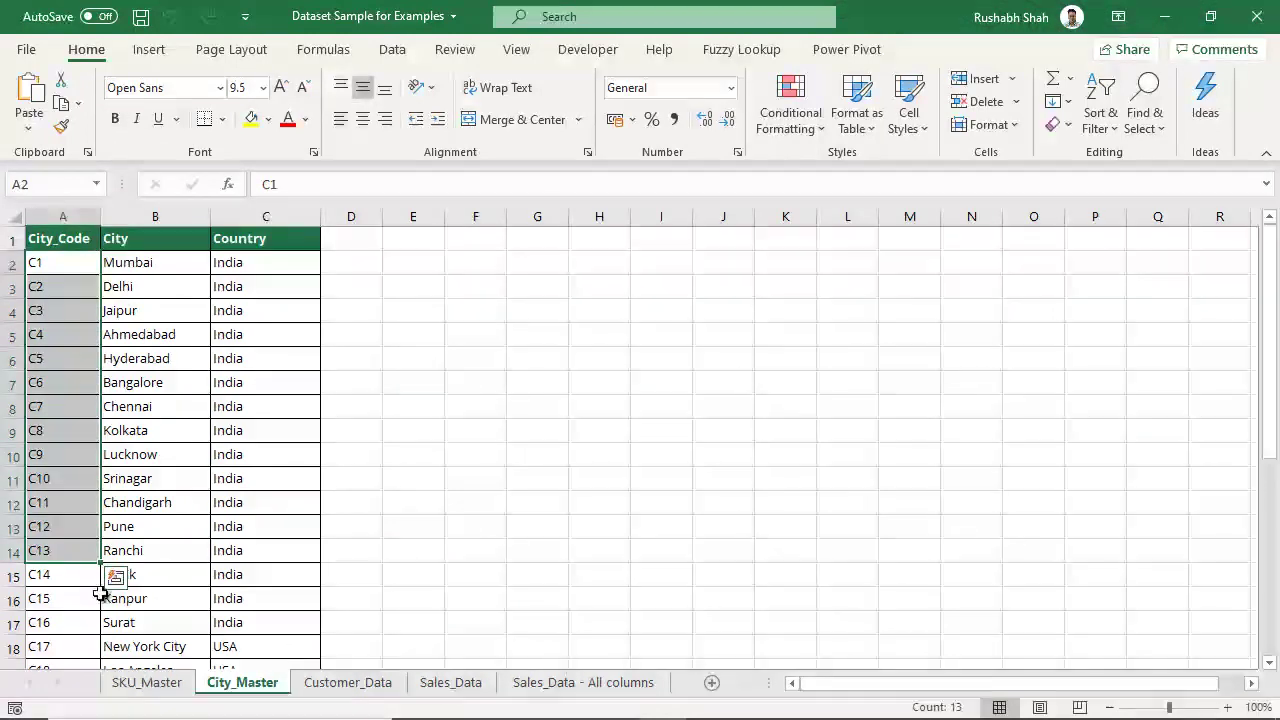
- Compare with SKU_Master's SKU_ID values, then return to City_Master and clear the selection
{"action": "left_click", "coordinate": [150, 684]}
{"action": "left_click_drag", "start_coordinate": [69, 271], "coordinate": [51, 620]}
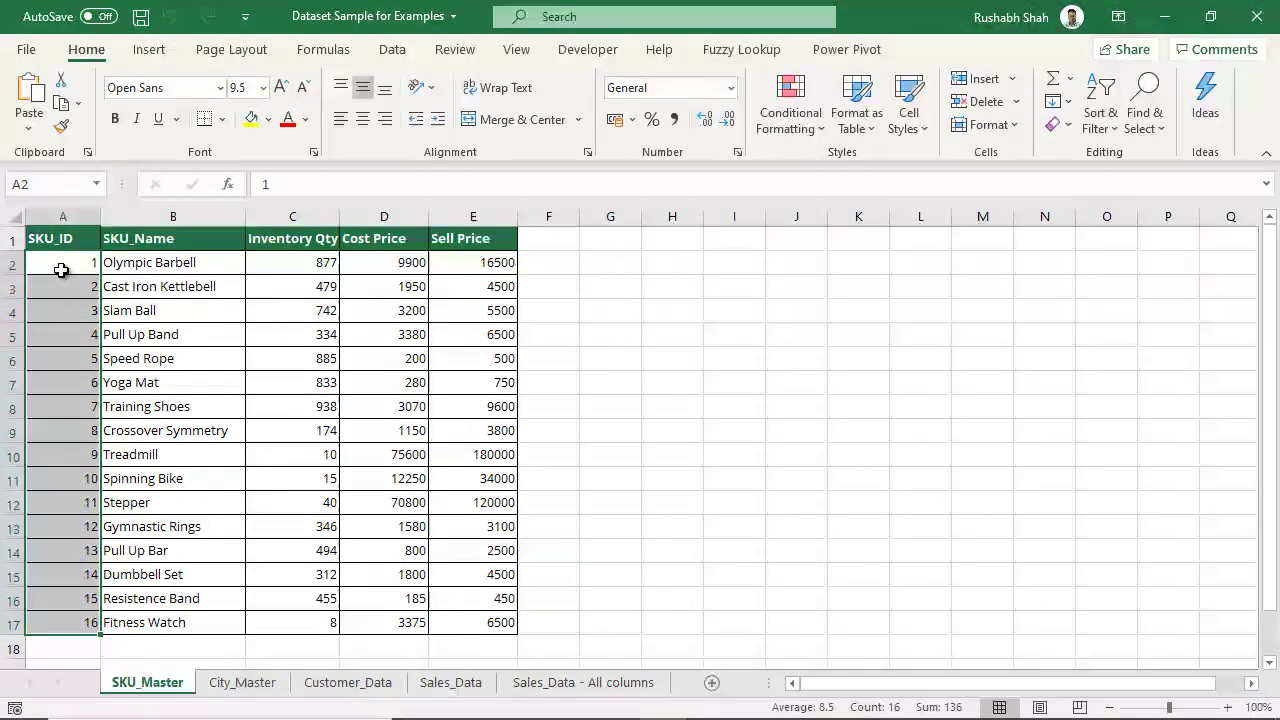
{"action": "left_click", "coordinate": [242, 682]}
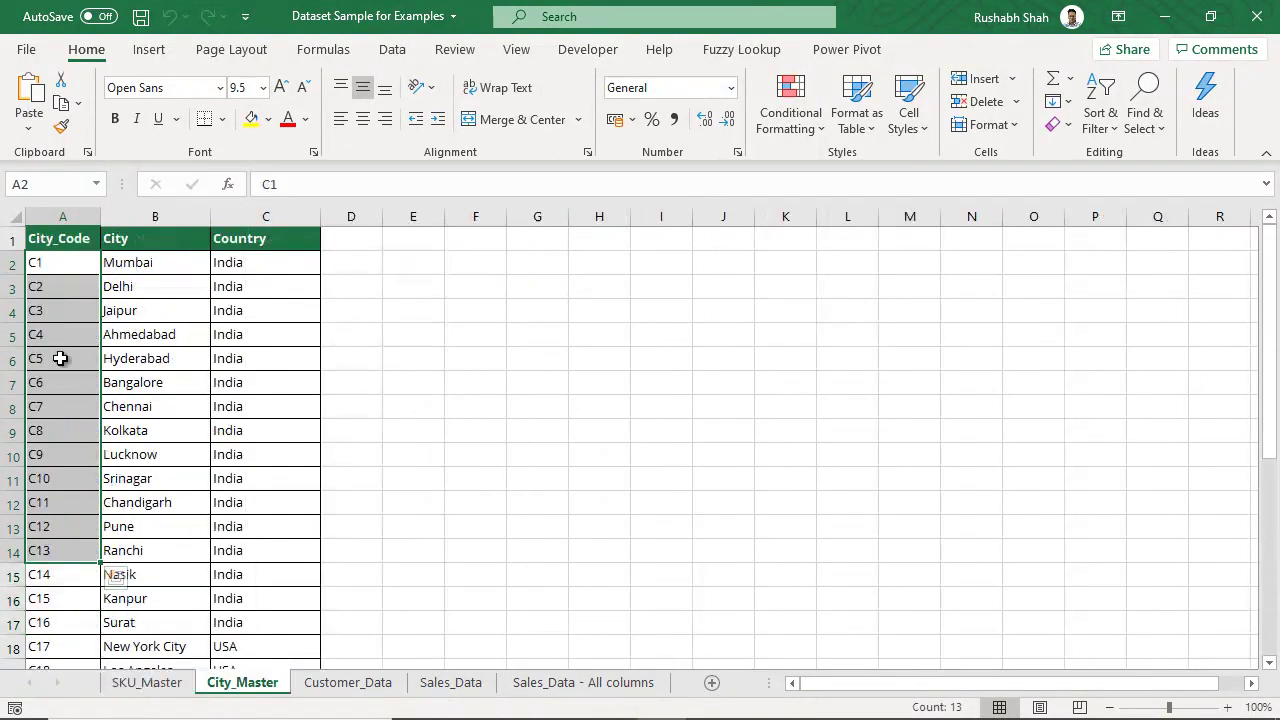
{"action": "left_click", "coordinate": [90, 262]}
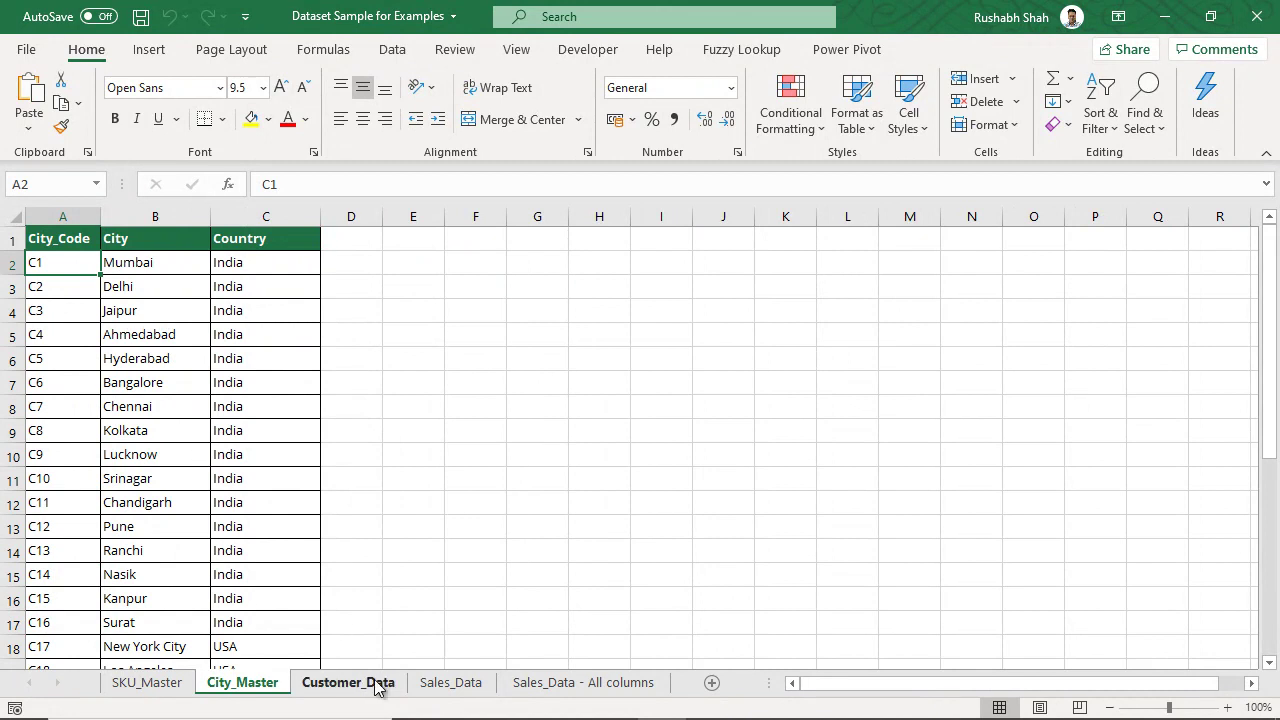
{"action": "left_click", "coordinate": [350, 682]}
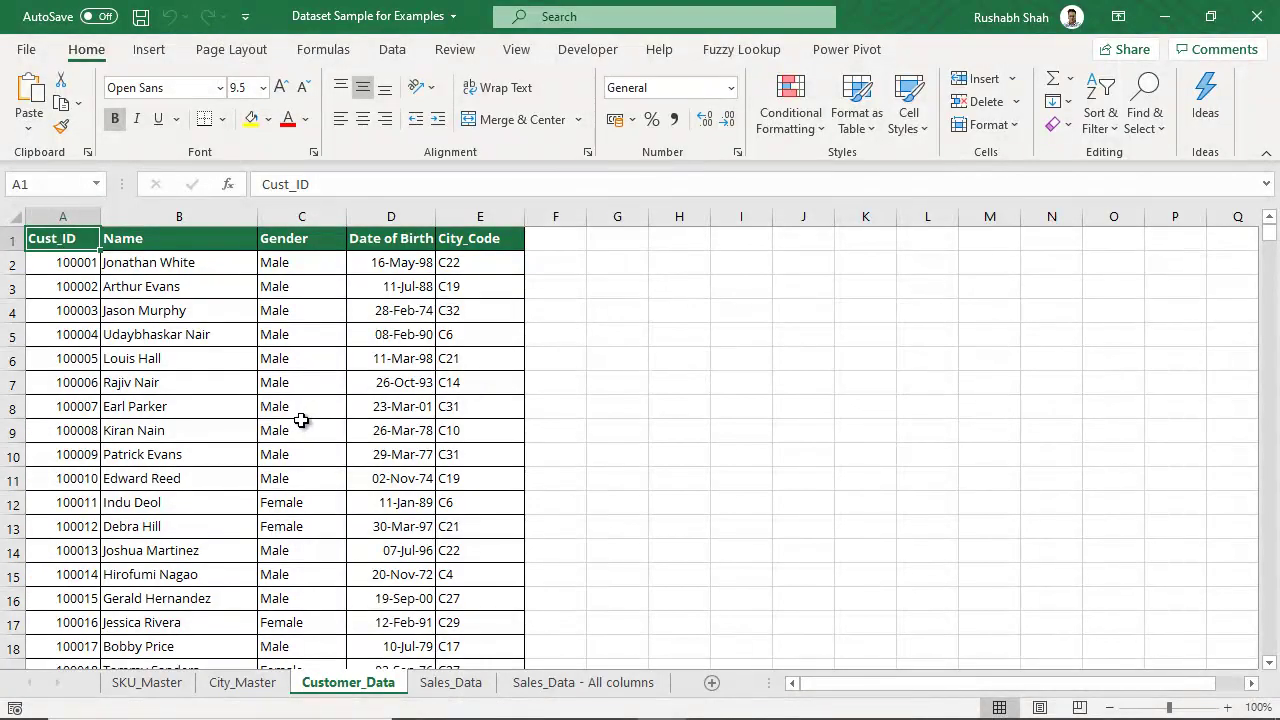
{"action": "left_click_drag", "start_coordinate": [64, 266], "coordinate": [30, 558]}
{"action": "left_click_drag", "start_coordinate": [175, 256], "coordinate": [171, 570]}
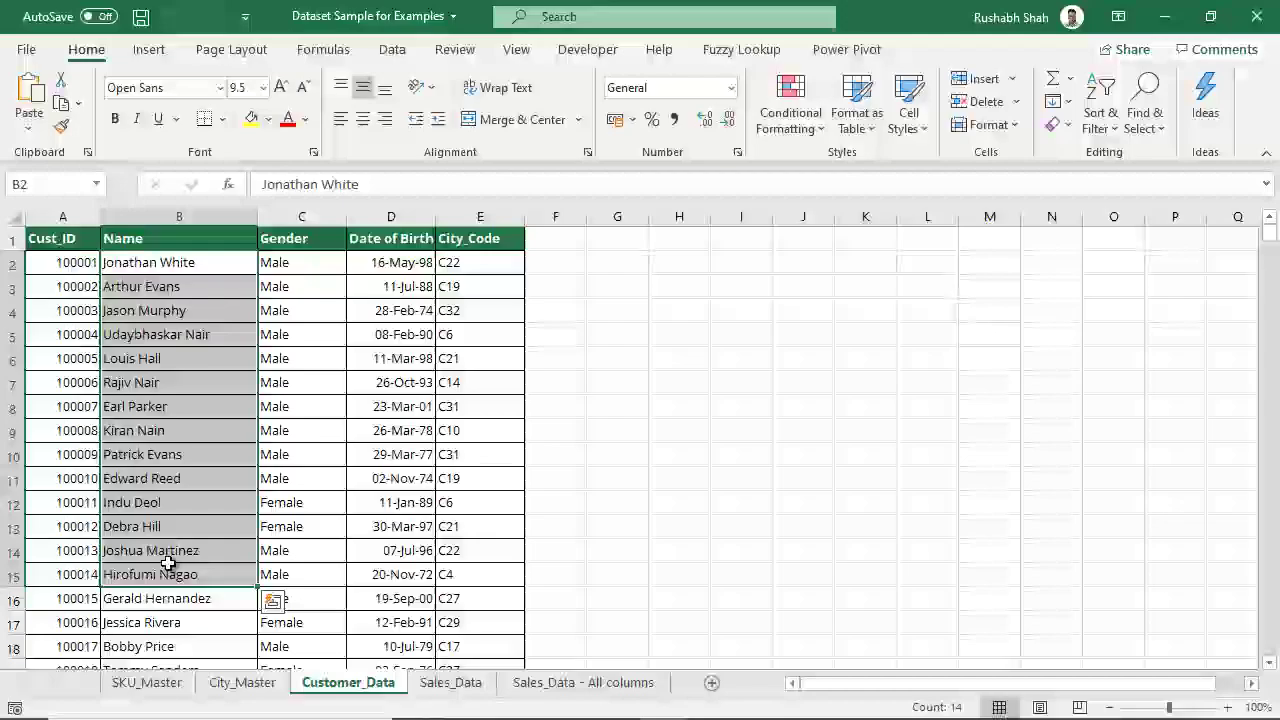
{"action": "left_click", "coordinate": [310, 236]}
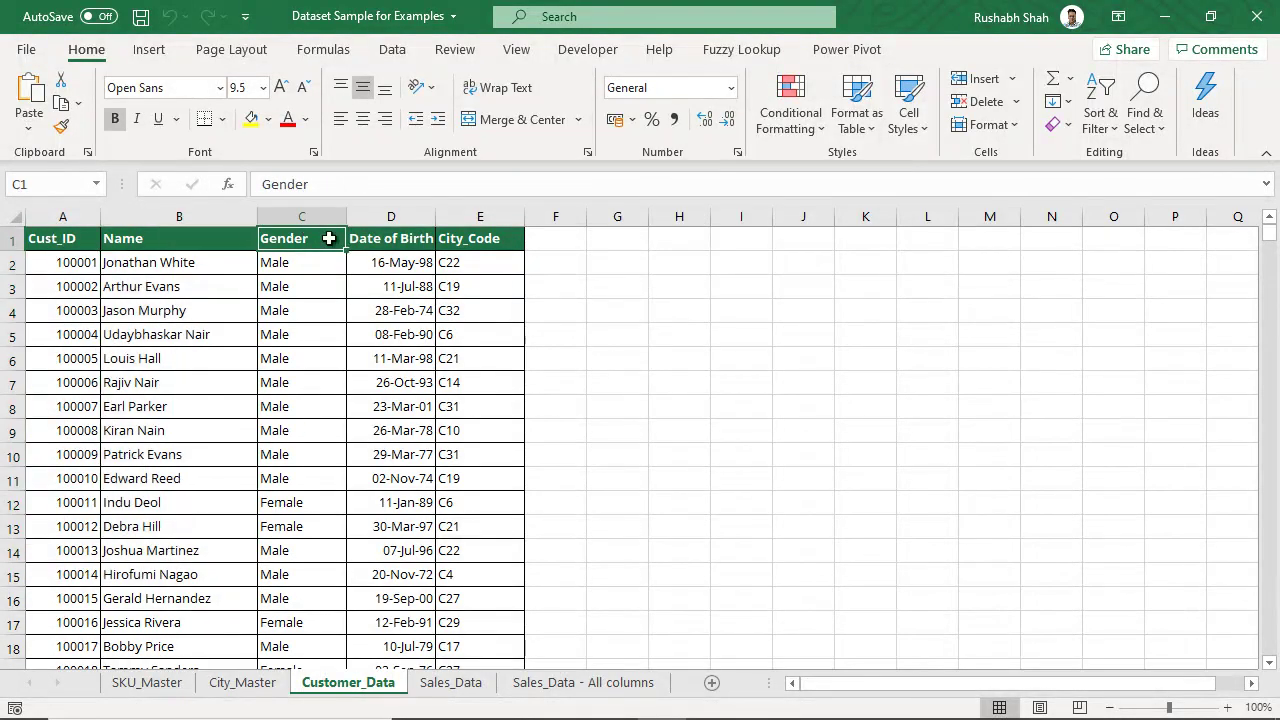
{"action": "left_click", "coordinate": [398, 238]}
{"action": "left_click", "coordinate": [467, 236]}
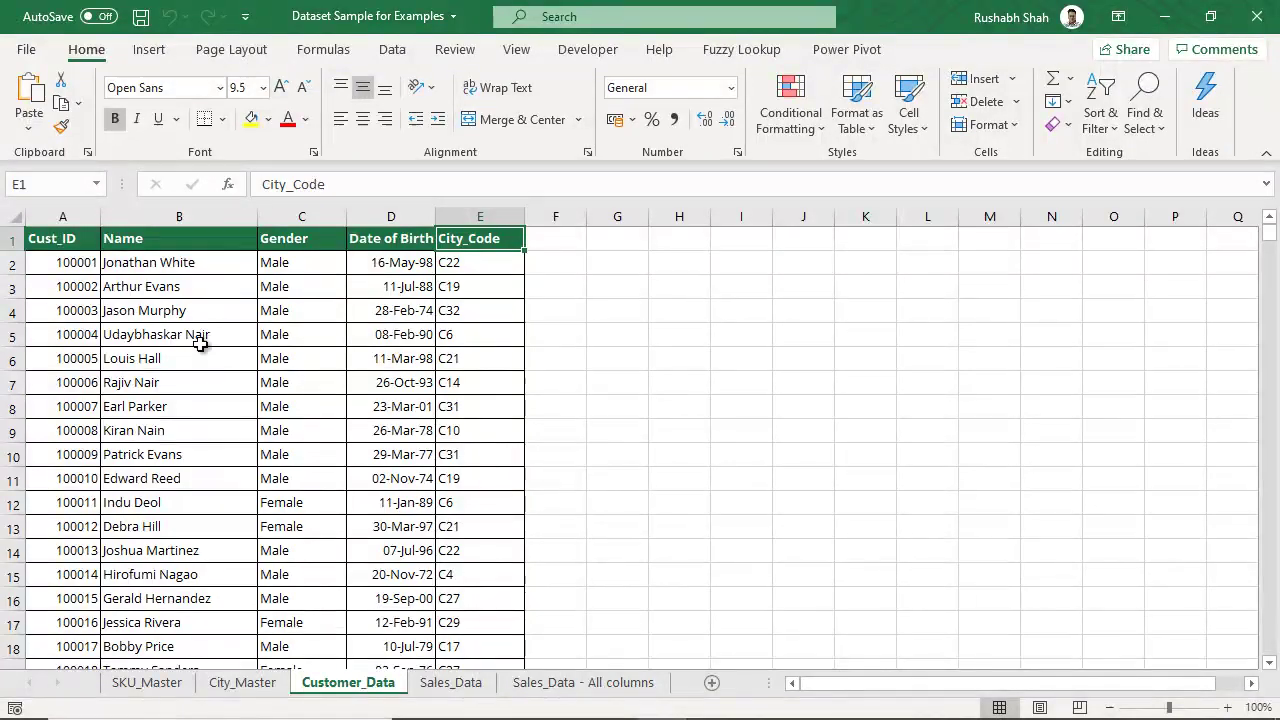
{"action": "left_click_drag", "start_coordinate": [157, 385], "coordinate": [471, 382]}
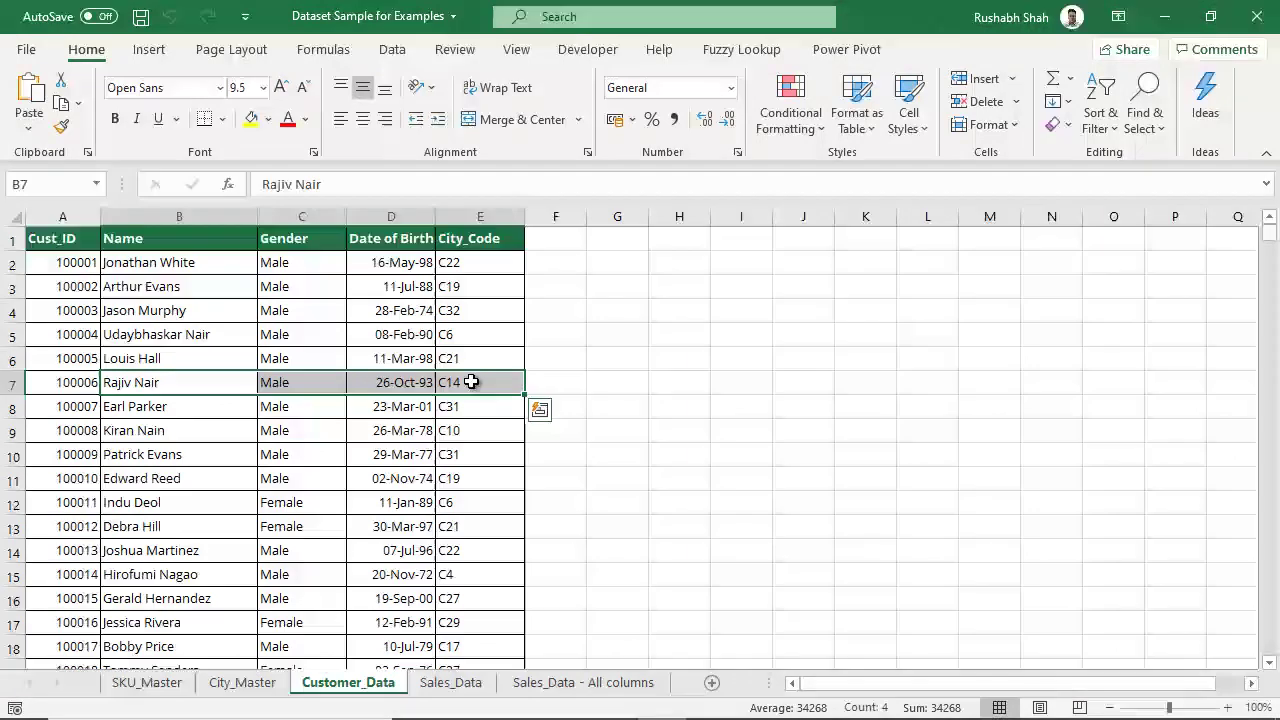
- Select the C14 city row on City_Master, then move across the tabs to Sales_Data with Ctrl+Page Down
{"action": "left_click", "coordinate": [243, 683]}
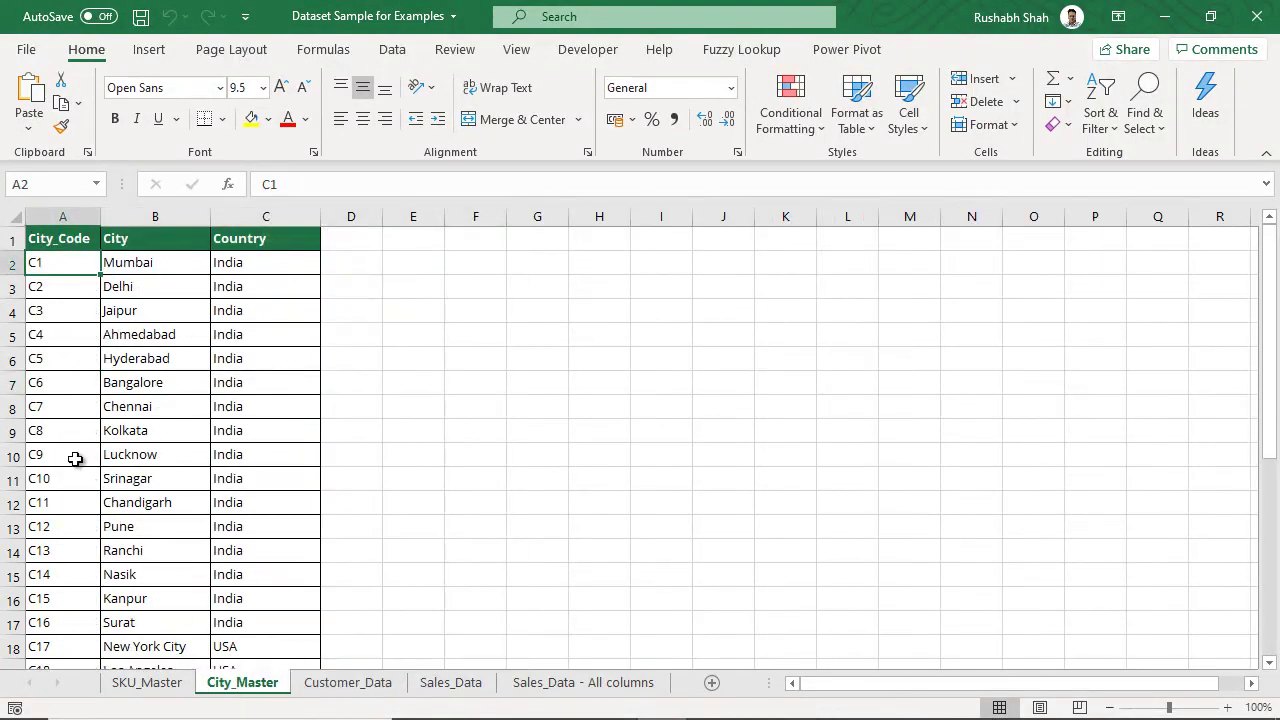
{"action": "scroll", "coordinate": [76, 470], "scroll_direction": "down", "scroll_amount": 1}
{"action": "left_click_drag", "start_coordinate": [69, 503], "coordinate": [264, 508]}
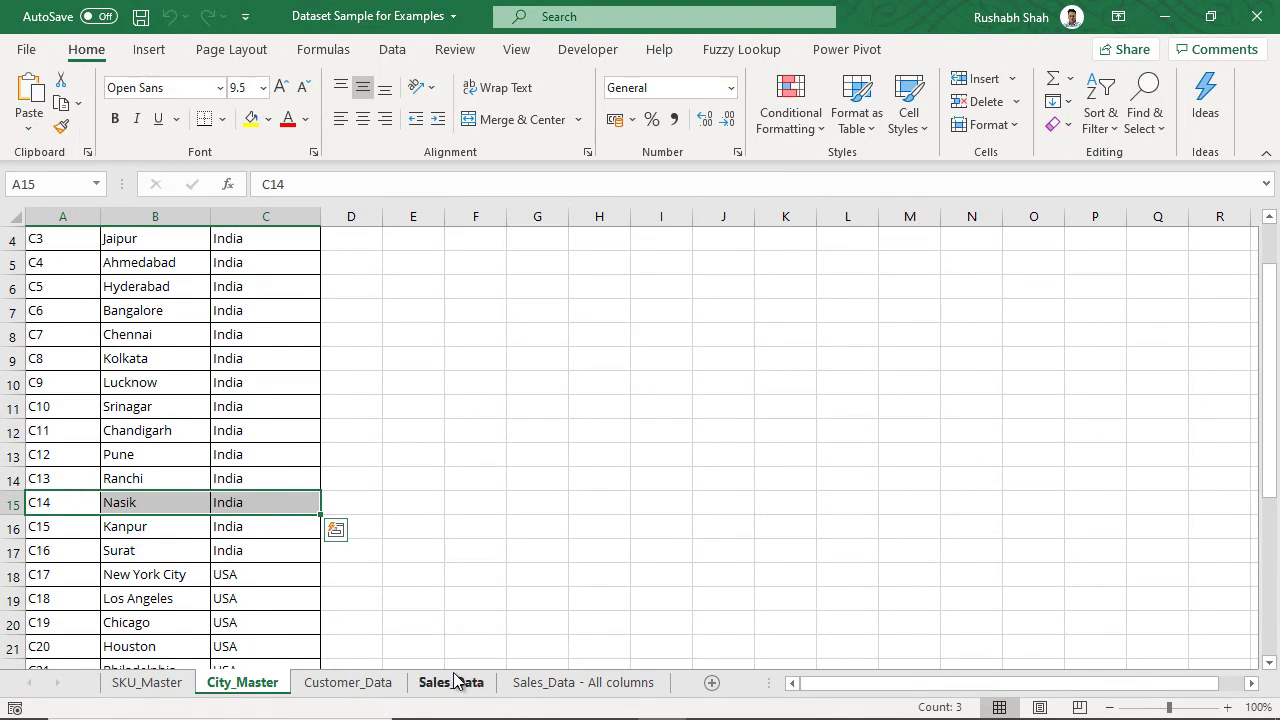
{"action": "key", "text": "ctrl+Page_Down"}
{"action": "key", "text": "ctrl+Page_Down"}
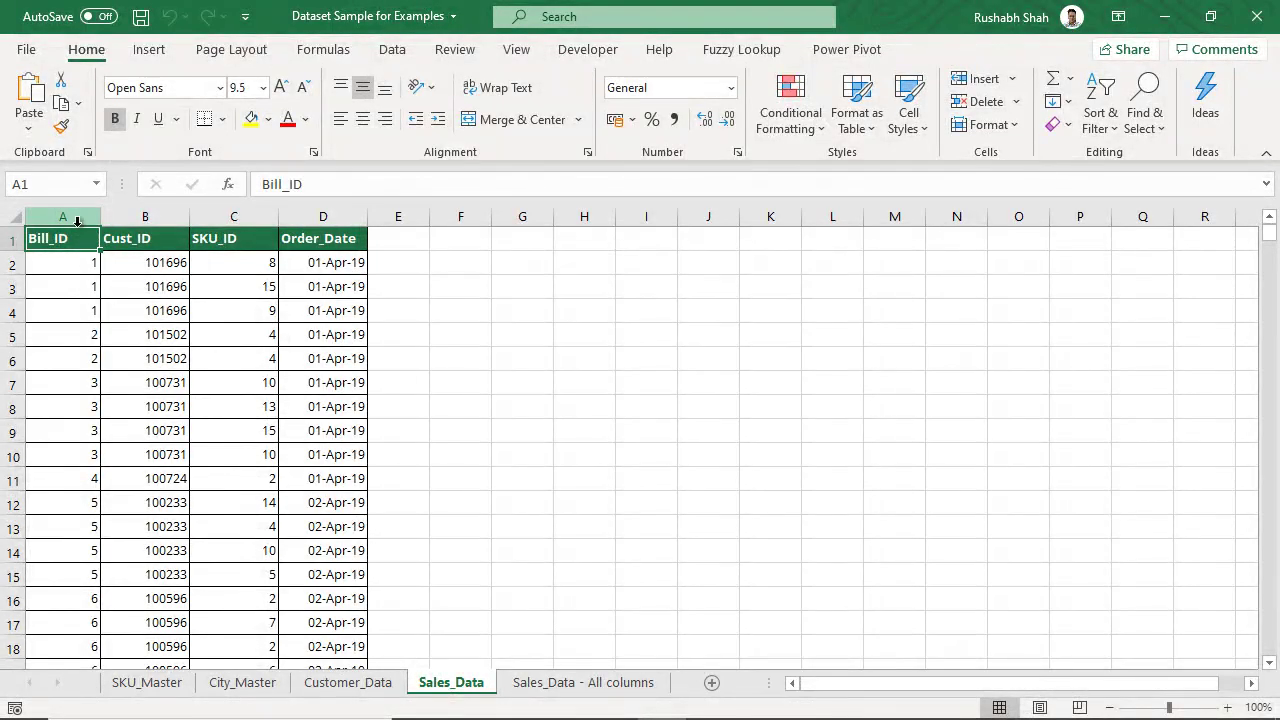
{"action": "key", "text": "ctrl+shift+Down"}
{"action": "left_click", "coordinate": [71, 257]}
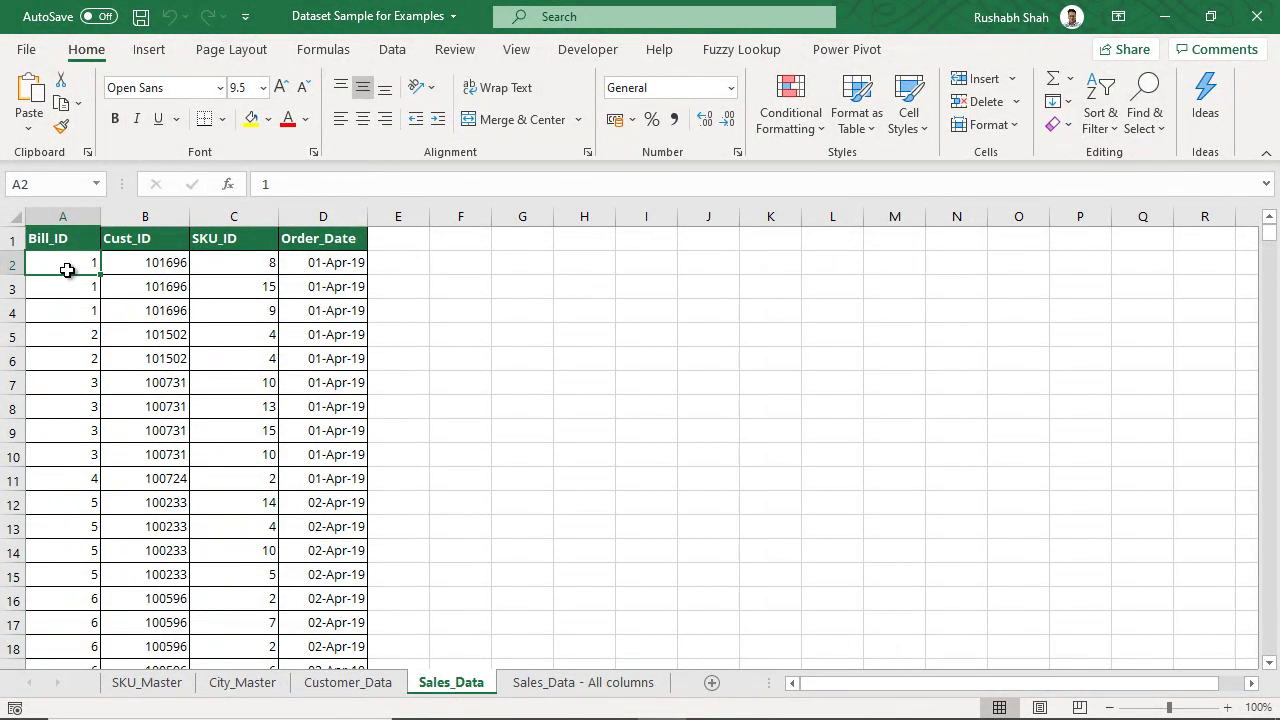
{"action": "left_click_drag", "start_coordinate": [69, 264], "coordinate": [310, 310]}
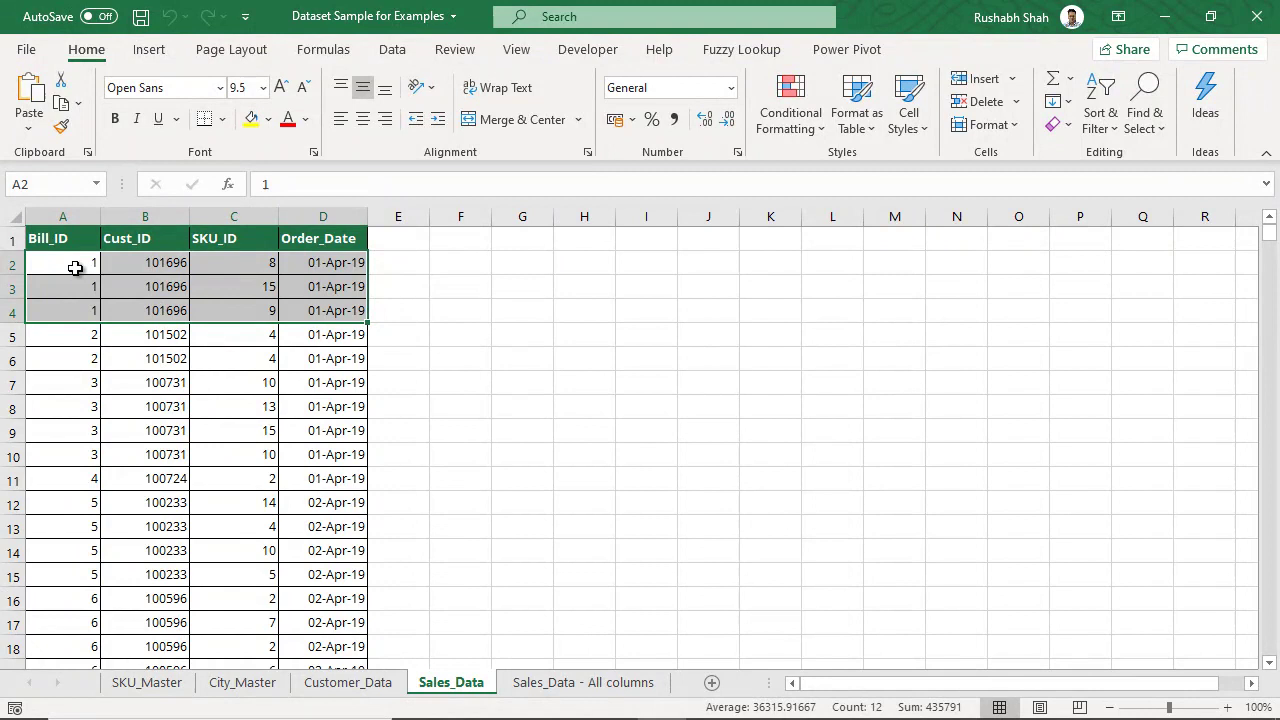
{"action": "key", "text": "shift+Up"}
{"action": "key", "text": "shift+Left"}
{"action": "left_click_drag", "start_coordinate": [75, 267], "coordinate": [360, 309]}
{"action": "left_click_drag", "start_coordinate": [91, 262], "coordinate": [86, 313]}
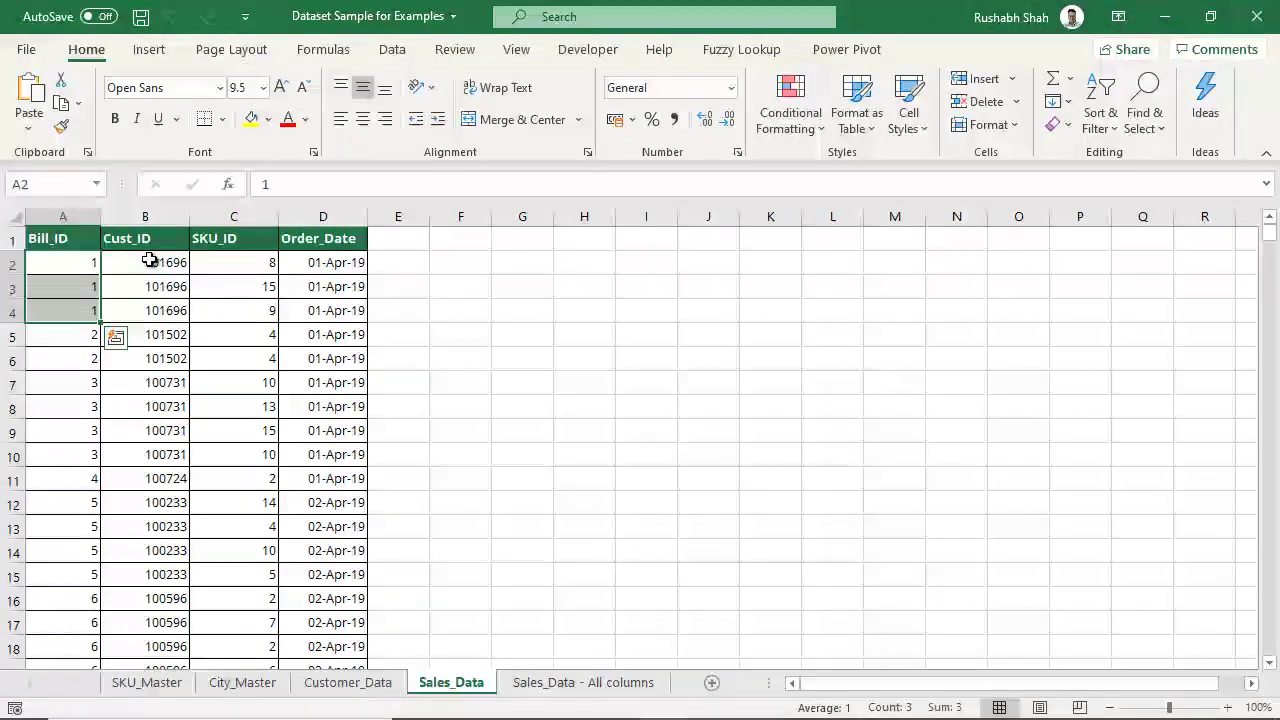
{"action": "left_click_drag", "start_coordinate": [149, 260], "coordinate": [150, 310]}
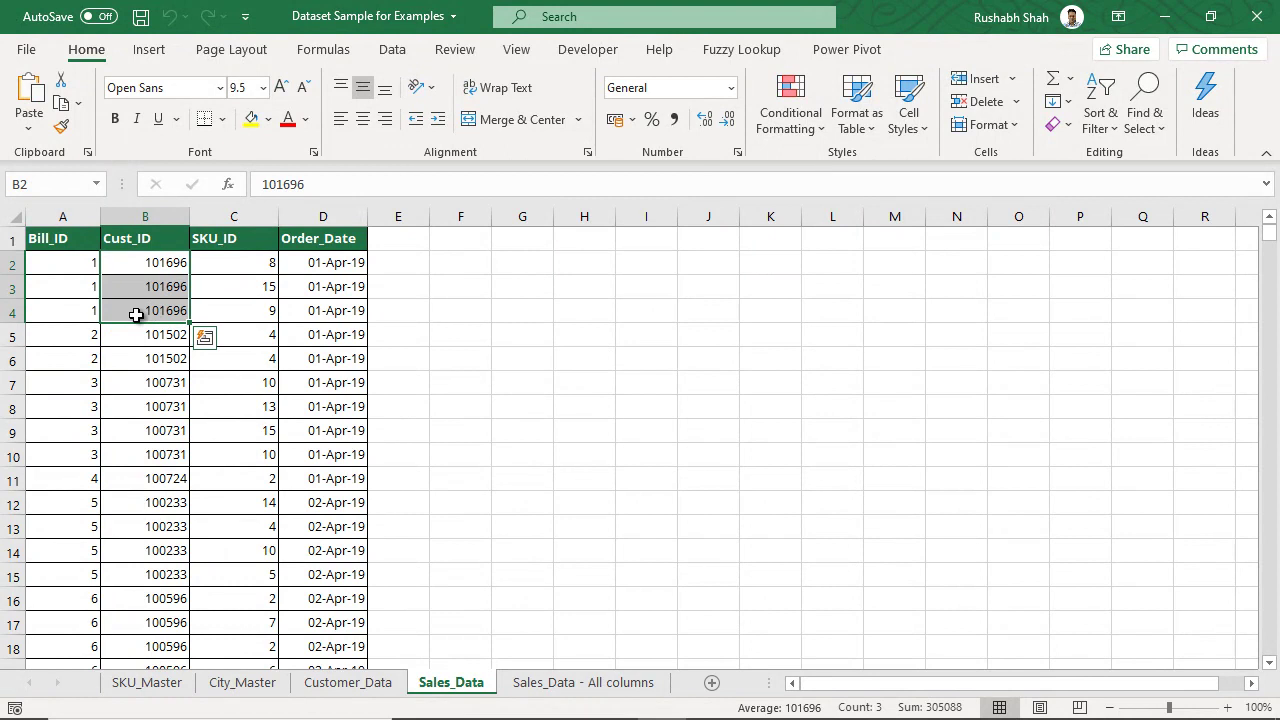
{"action": "left_click_drag", "start_coordinate": [251, 263], "coordinate": [252, 311]}
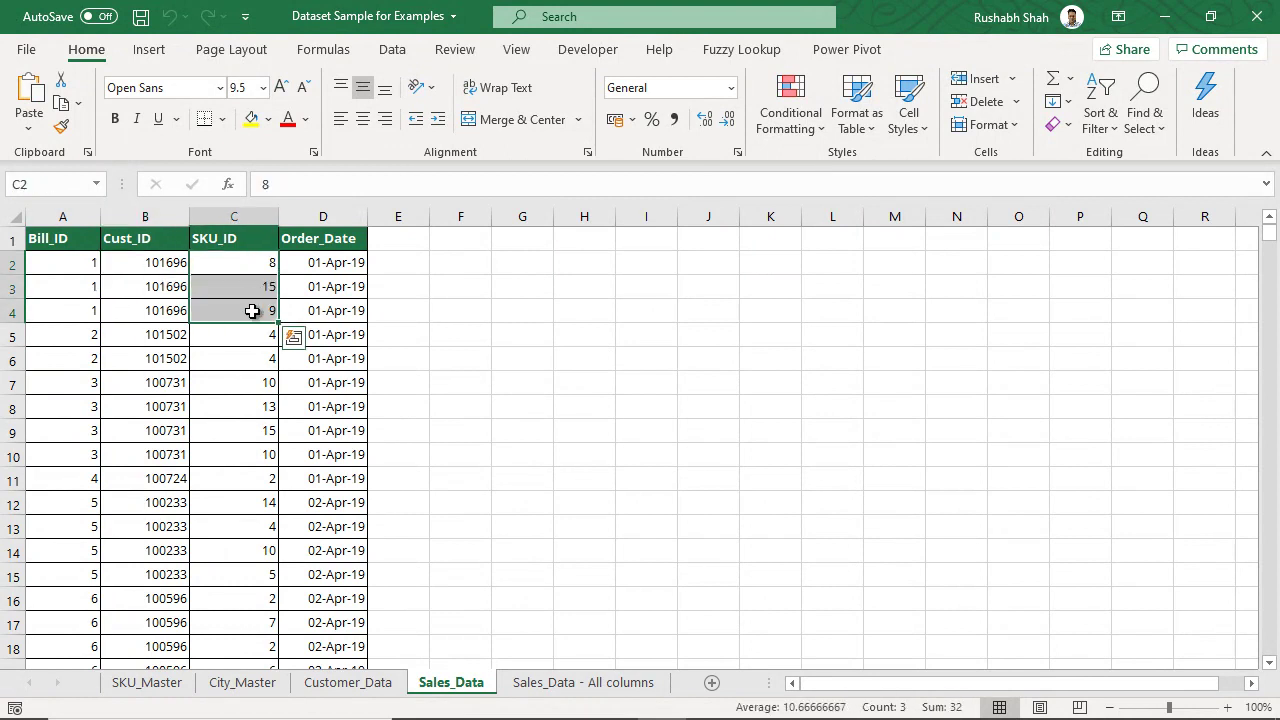
{"action": "left_click_drag", "start_coordinate": [294, 262], "coordinate": [289, 308]}
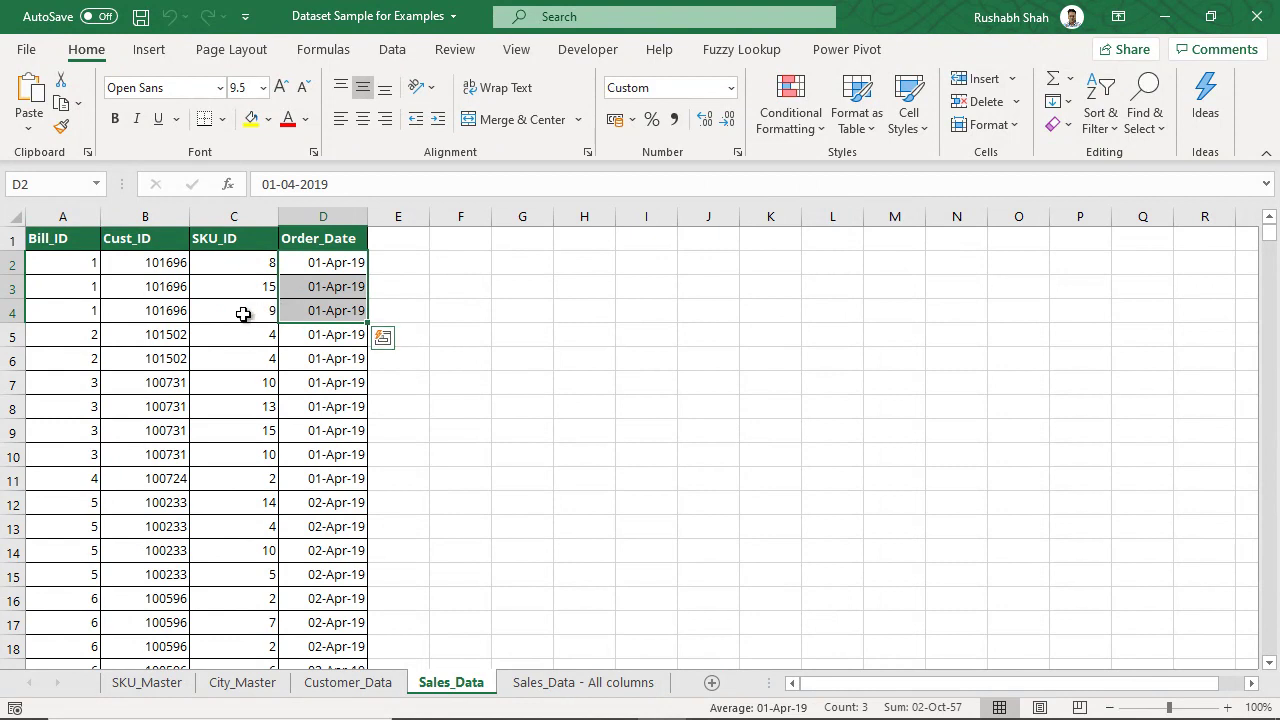
{"action": "left_click", "coordinate": [243, 314]}
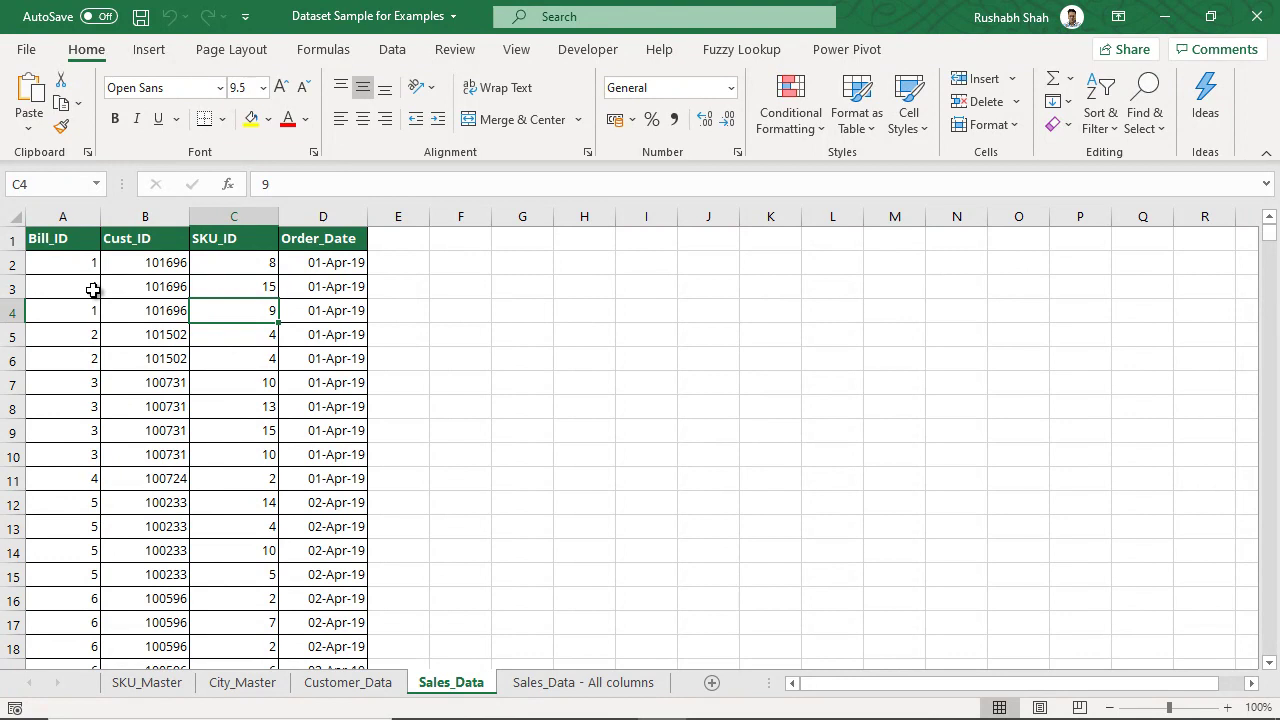
{"action": "left_click_drag", "start_coordinate": [80, 268], "coordinate": [238, 267]}
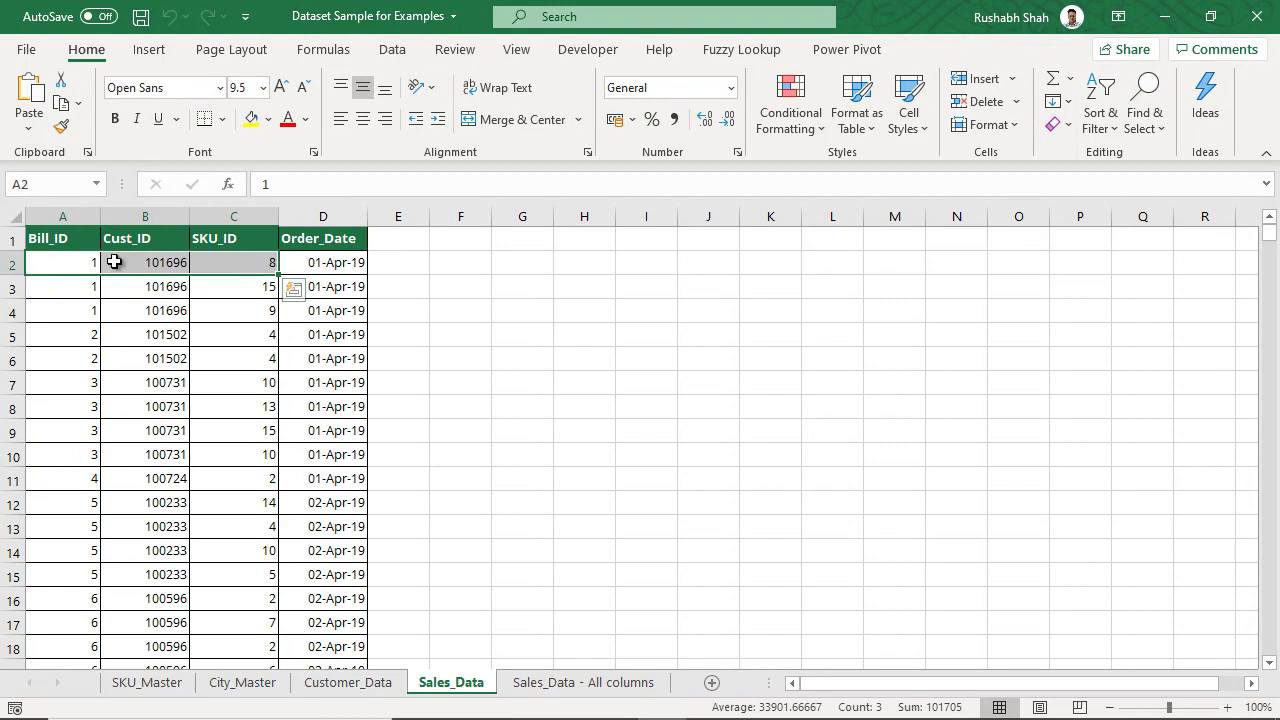
{"action": "left_click", "coordinate": [232, 262]}
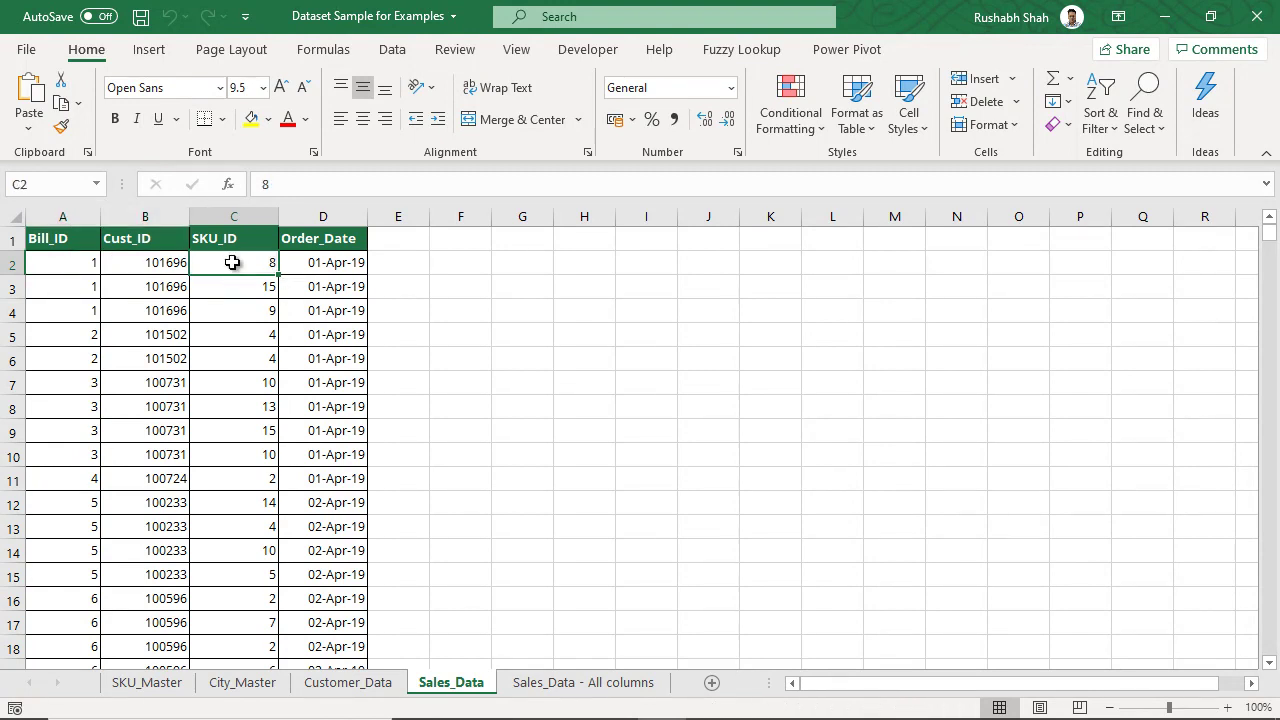
{"action": "left_click", "coordinate": [158, 684]}
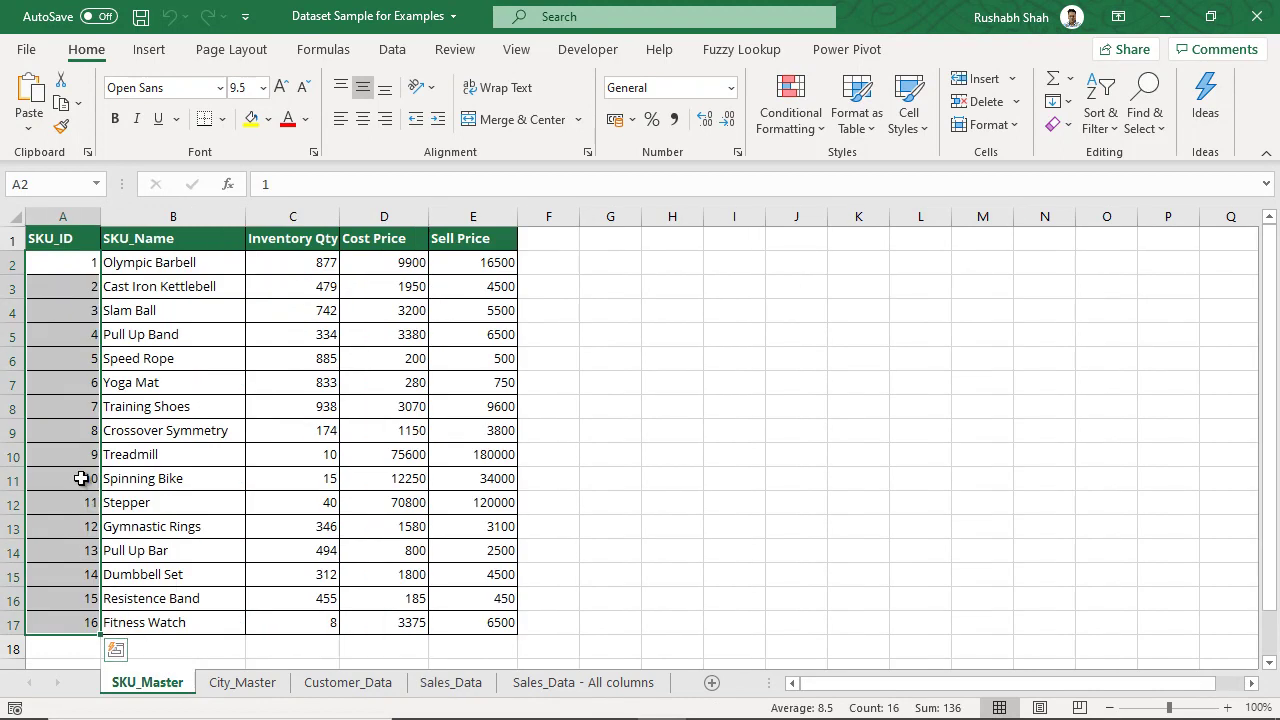
{"action": "left_click_drag", "start_coordinate": [82, 432], "coordinate": [235, 437]}
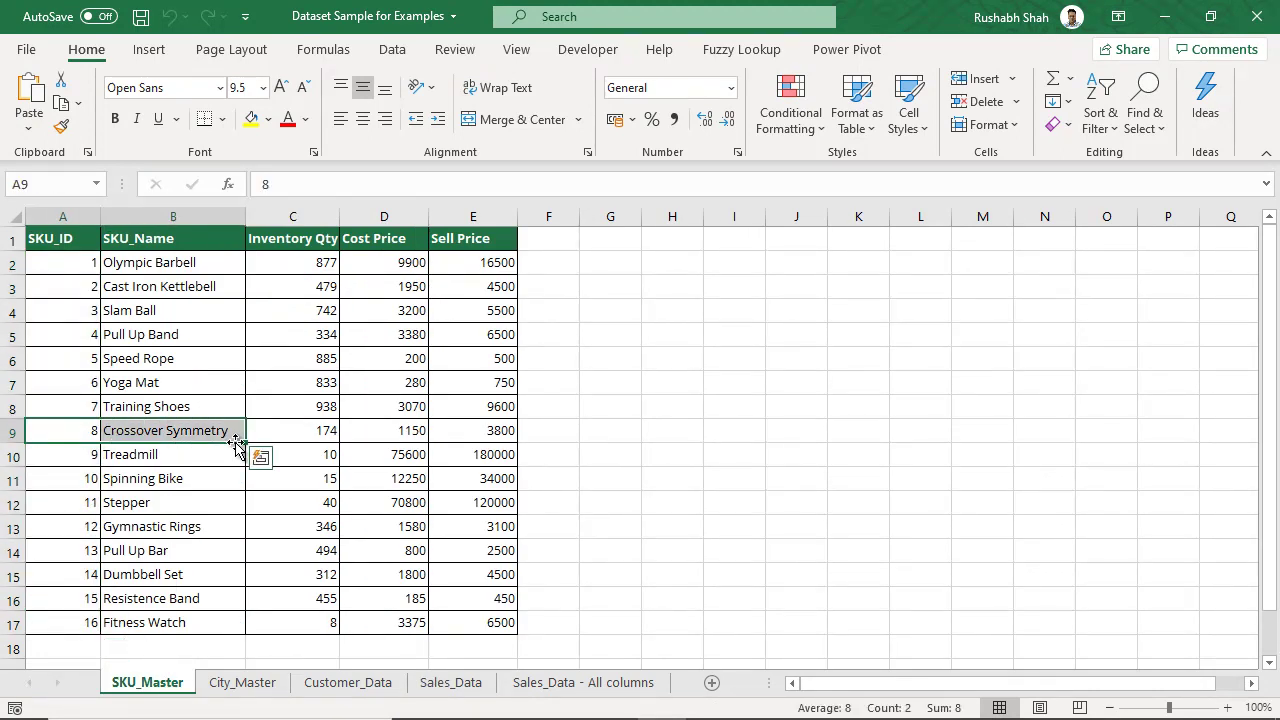
{"action": "left_click", "coordinate": [451, 683]}
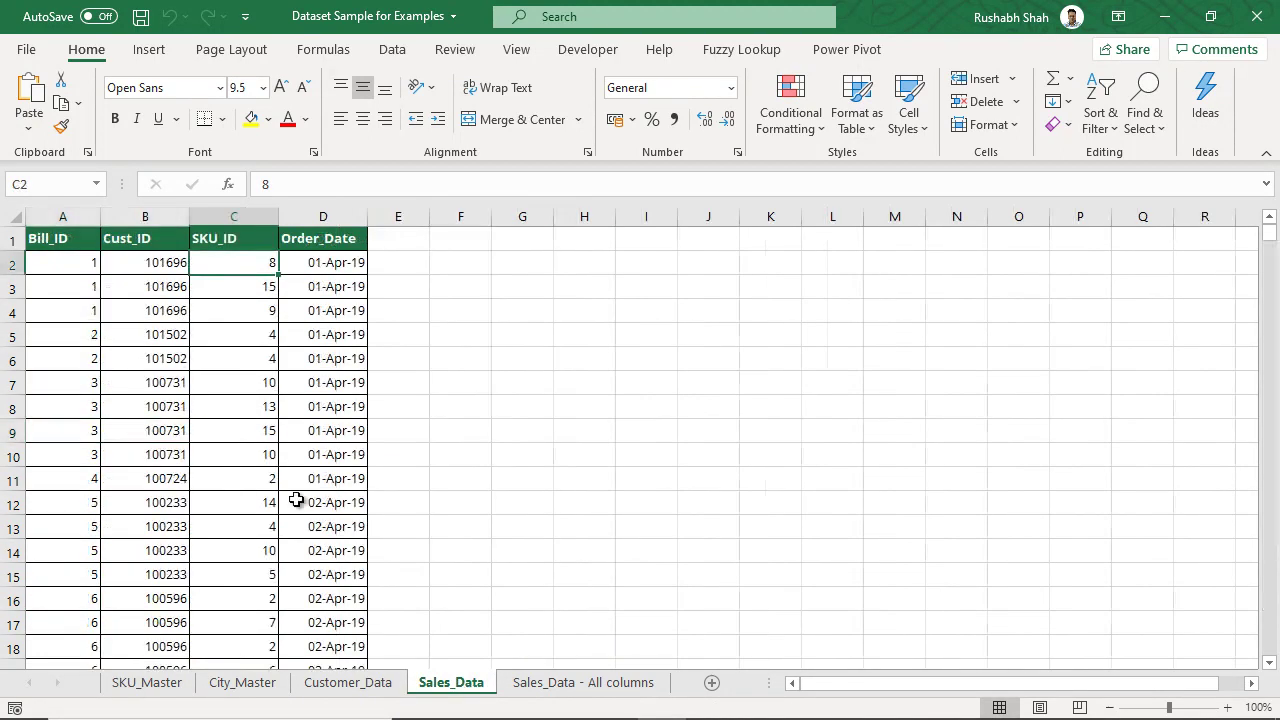
{"action": "left_click", "coordinate": [141, 266]}
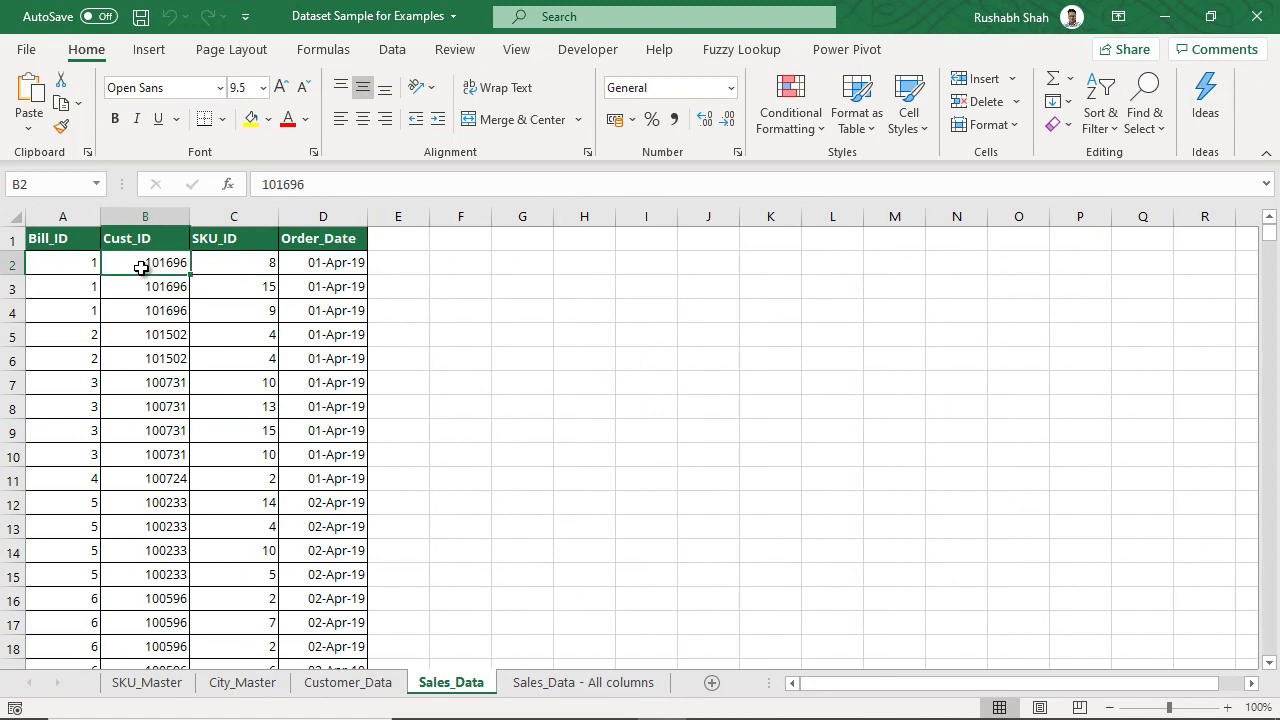
{"action": "left_click", "coordinate": [318, 676]}
{"action": "left_click", "coordinate": [179, 216]}
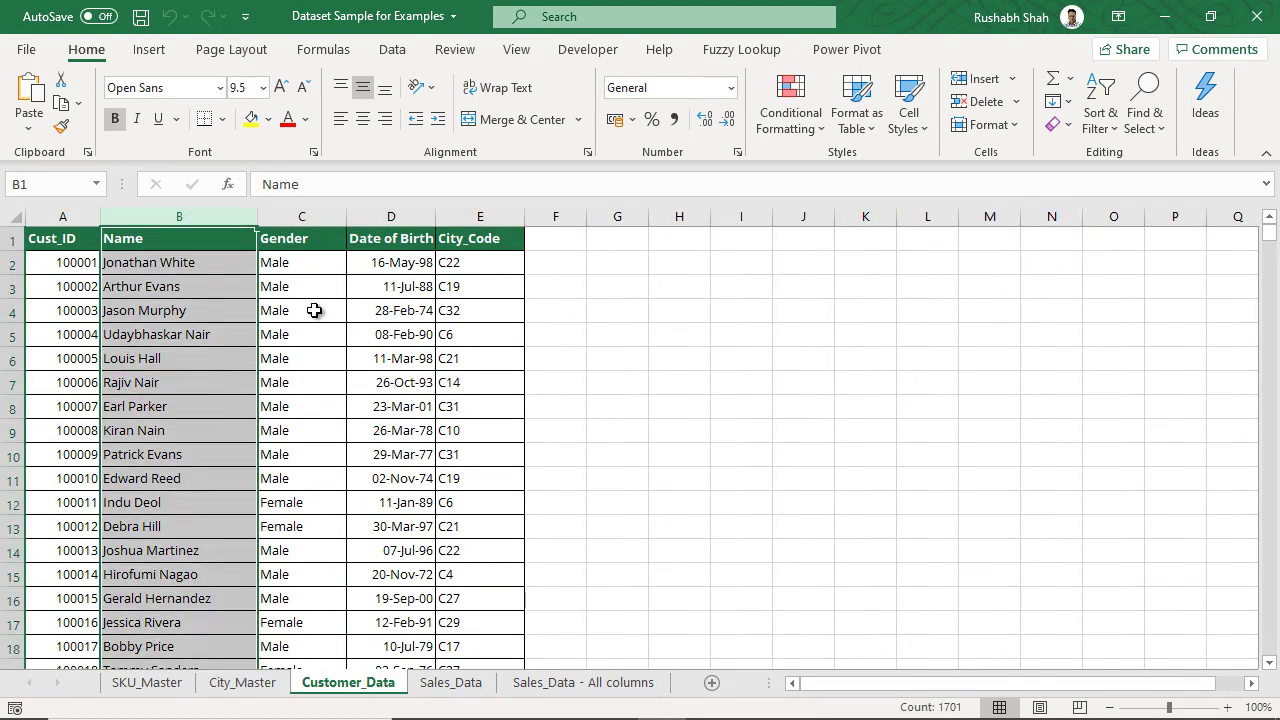
{"action": "key", "text": "ctrl+f"}
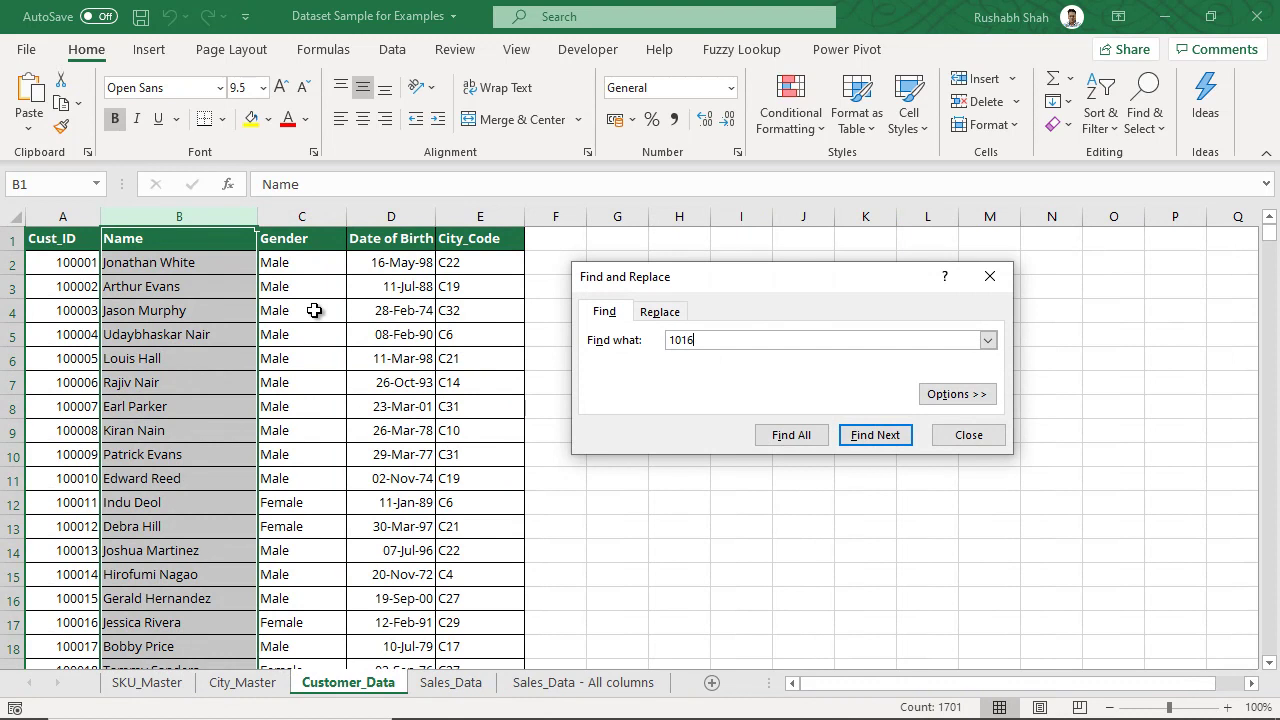
{"action": "type", "text": "101696"}
{"action": "key", "text": "Return"}
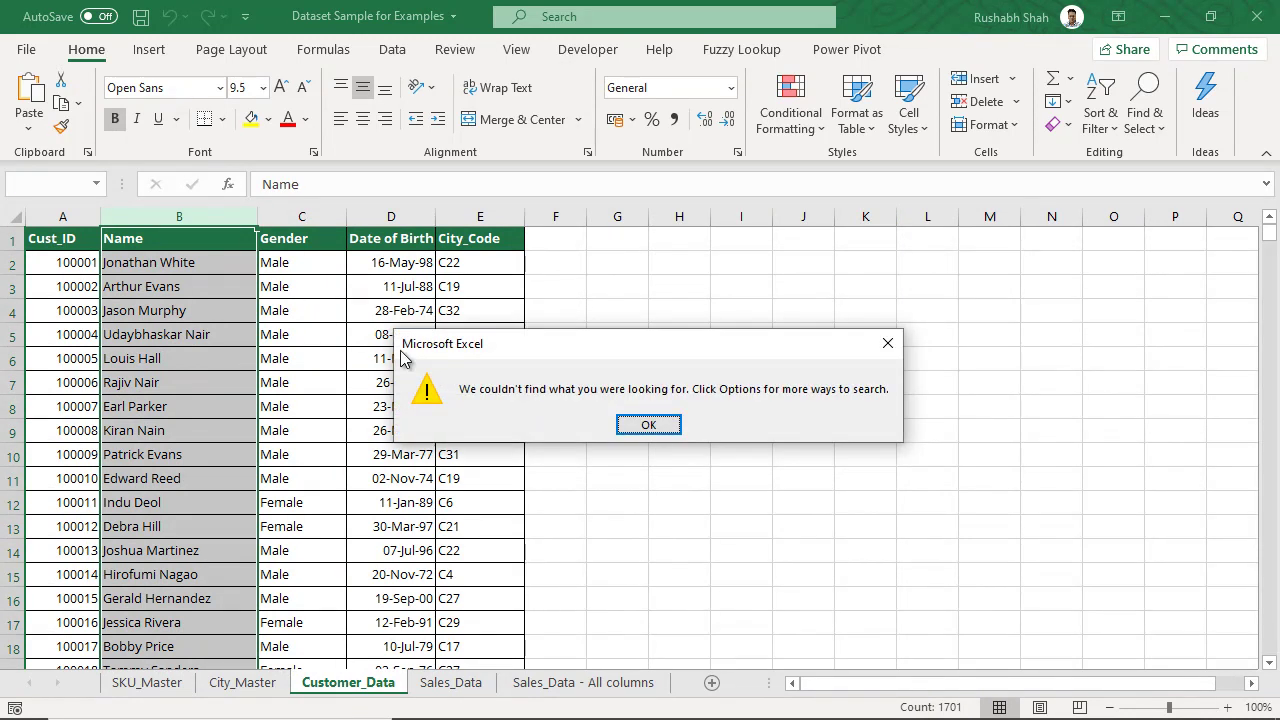
{"action": "left_click", "coordinate": [663, 432]}
{"action": "left_click", "coordinate": [251, 399]}
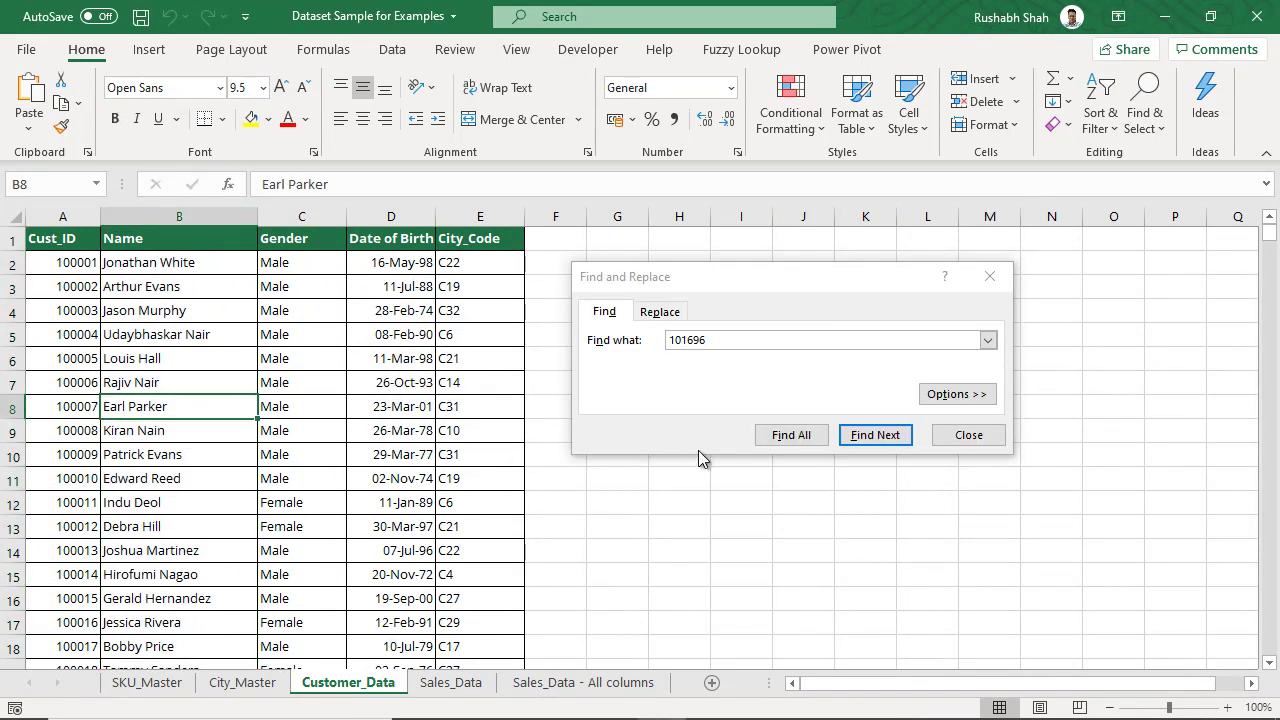
{"action": "left_click", "coordinate": [990, 435]}
{"action": "key", "text": "ctrl+Home"}
{"action": "key", "text": "ctrl+shift+Down"}
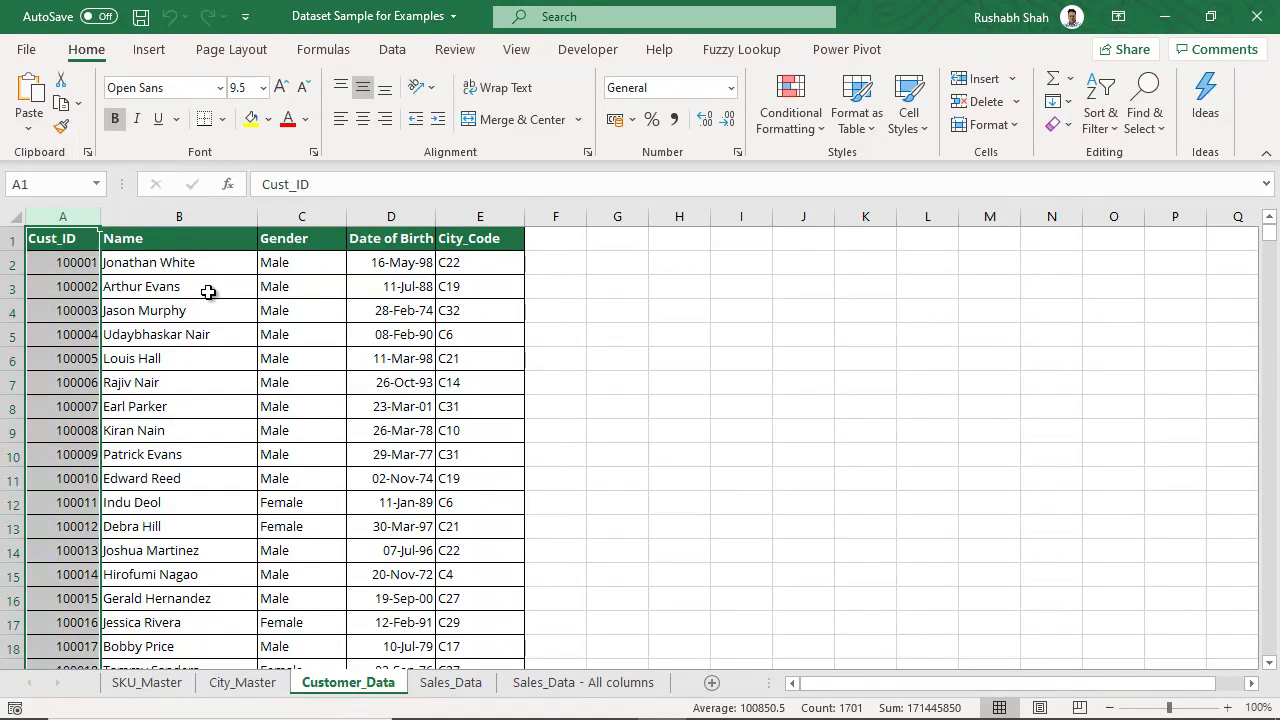
{"action": "left_click", "coordinate": [132, 276]}
{"action": "left_click", "coordinate": [66, 216]}
{"action": "key", "text": "ctrl+f"}
{"action": "type", "text": "101696"}
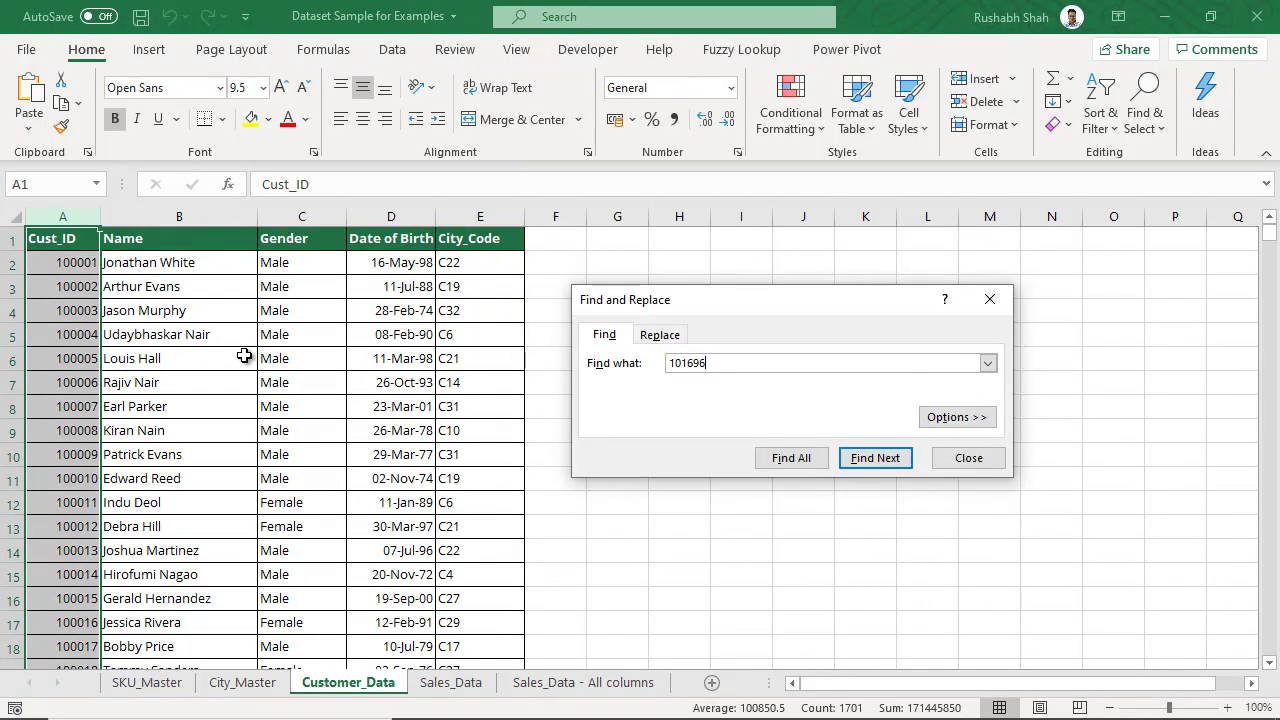
{"action": "key", "text": "Return"}
{"action": "key", "text": "Escape"}
{"action": "left_click", "coordinate": [200, 456]}
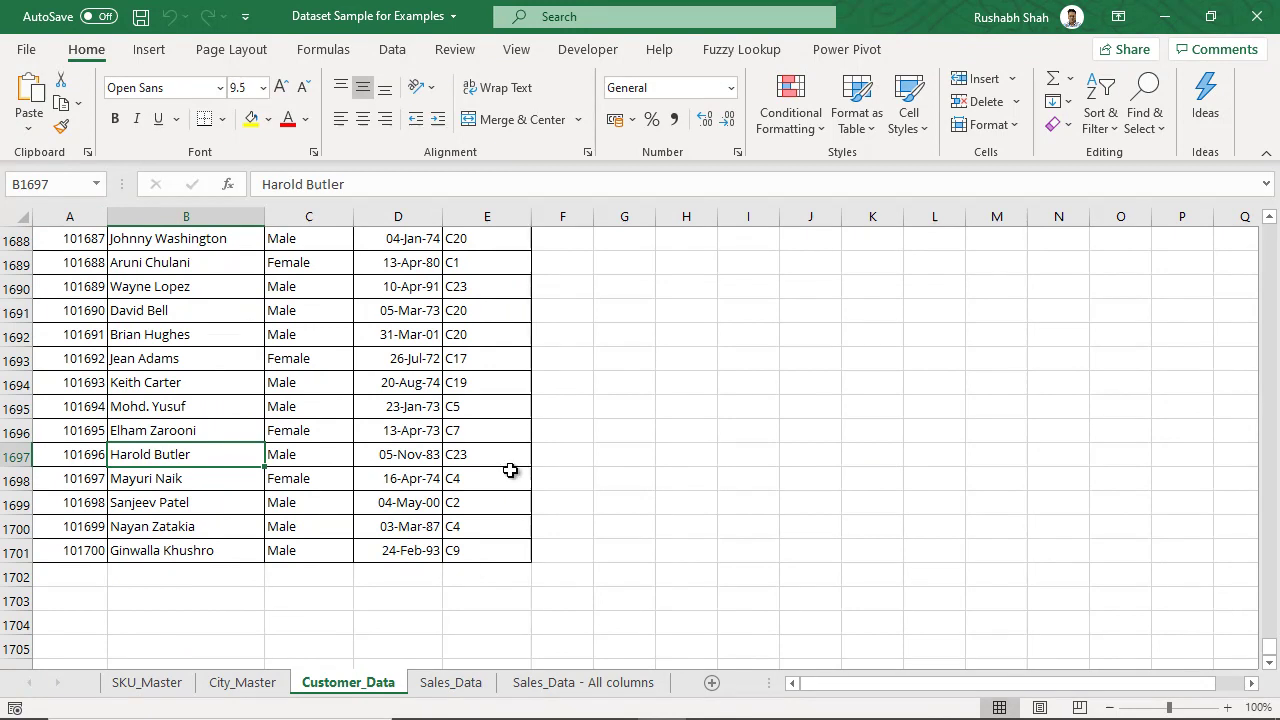
{"action": "left_click", "coordinate": [450, 683]}
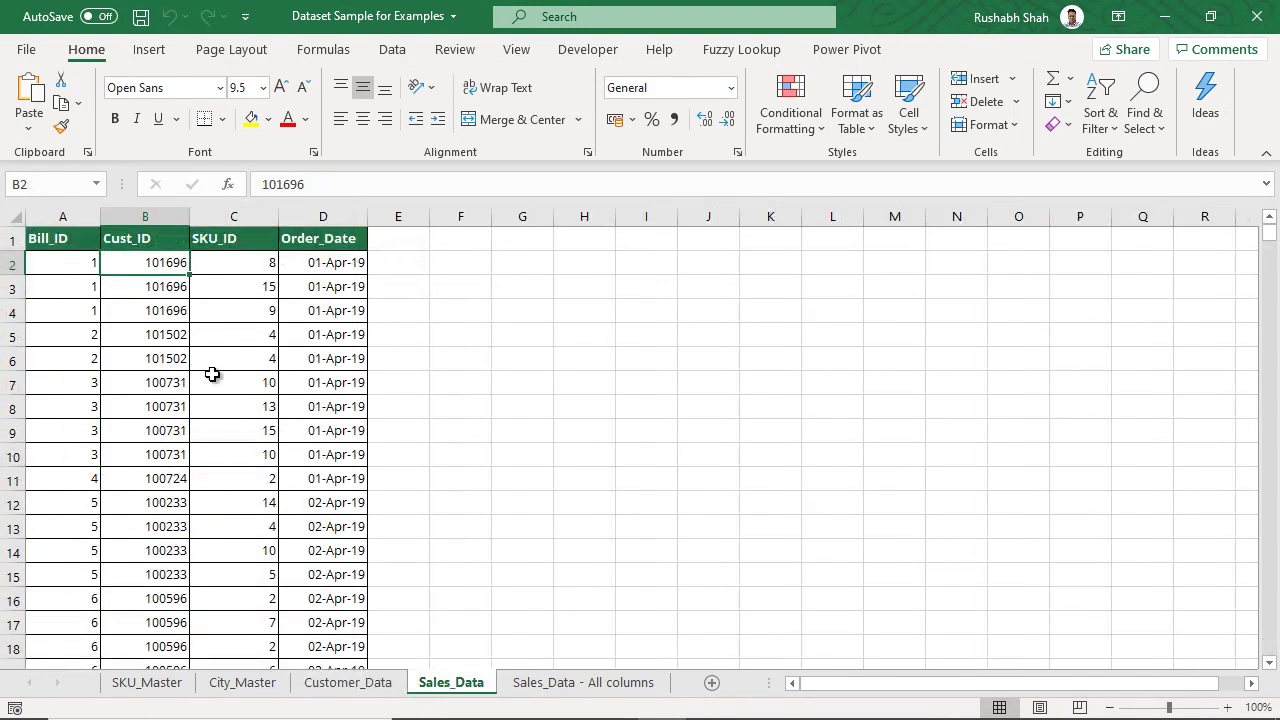
{"action": "left_click_drag", "start_coordinate": [140, 263], "coordinate": [287, 262]}
{"action": "left_click", "coordinate": [150, 262]}
- Open 'Sales_Data - All columns' and highlight the first bills' rows, checking SKU_ID 8 and customer 101696
{"action": "left_click", "coordinate": [537, 683]}
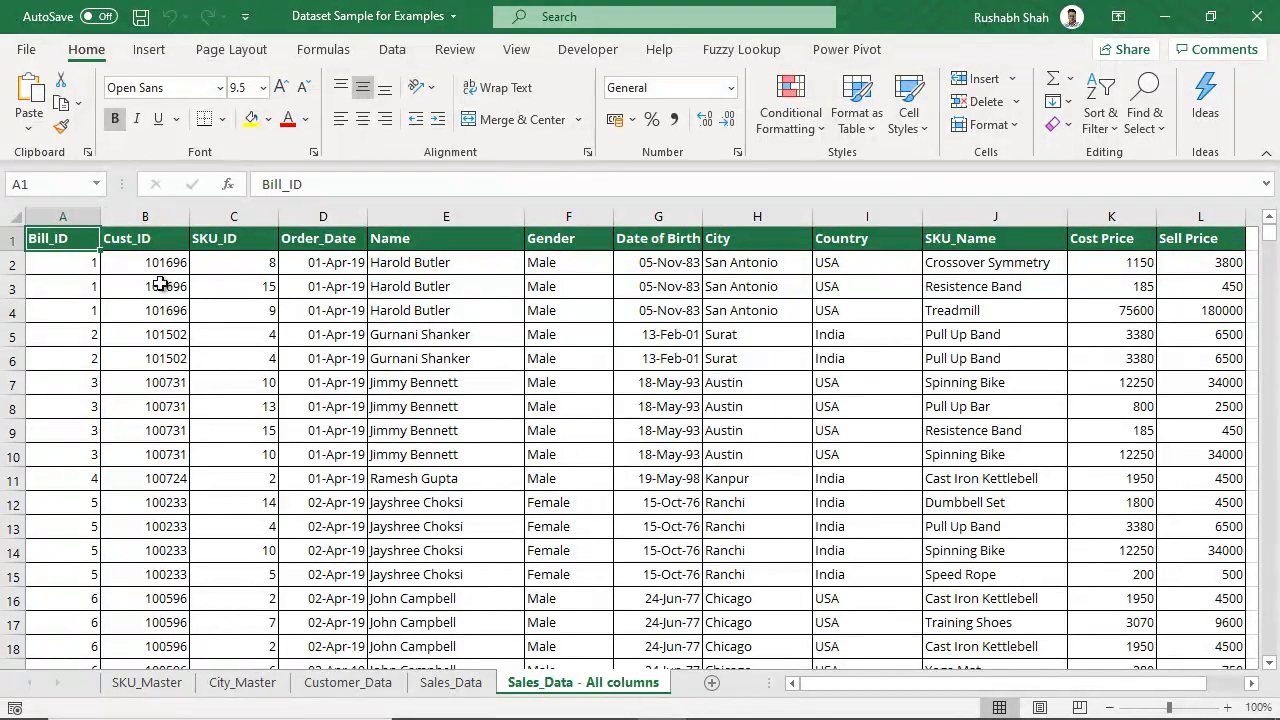
{"action": "left_click_drag", "start_coordinate": [85, 272], "coordinate": [1185, 565]}
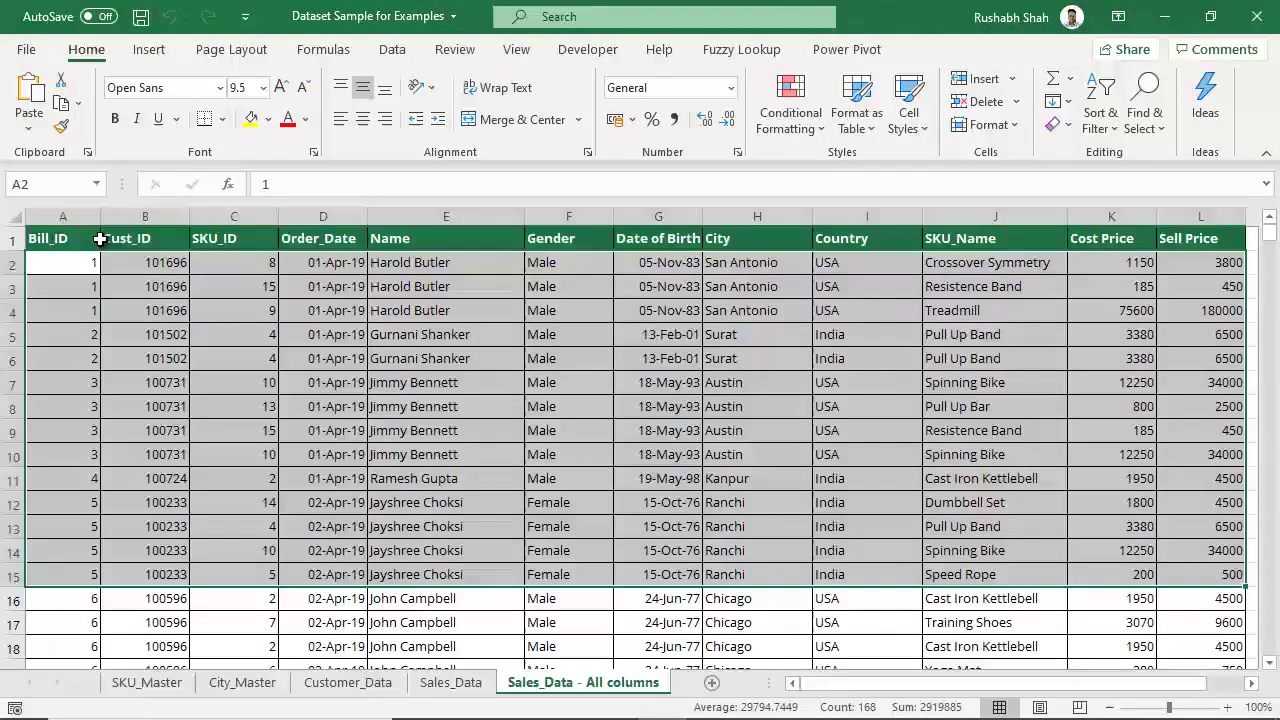
{"action": "left_click", "coordinate": [214, 265]}
{"action": "left_click", "coordinate": [149, 265]}
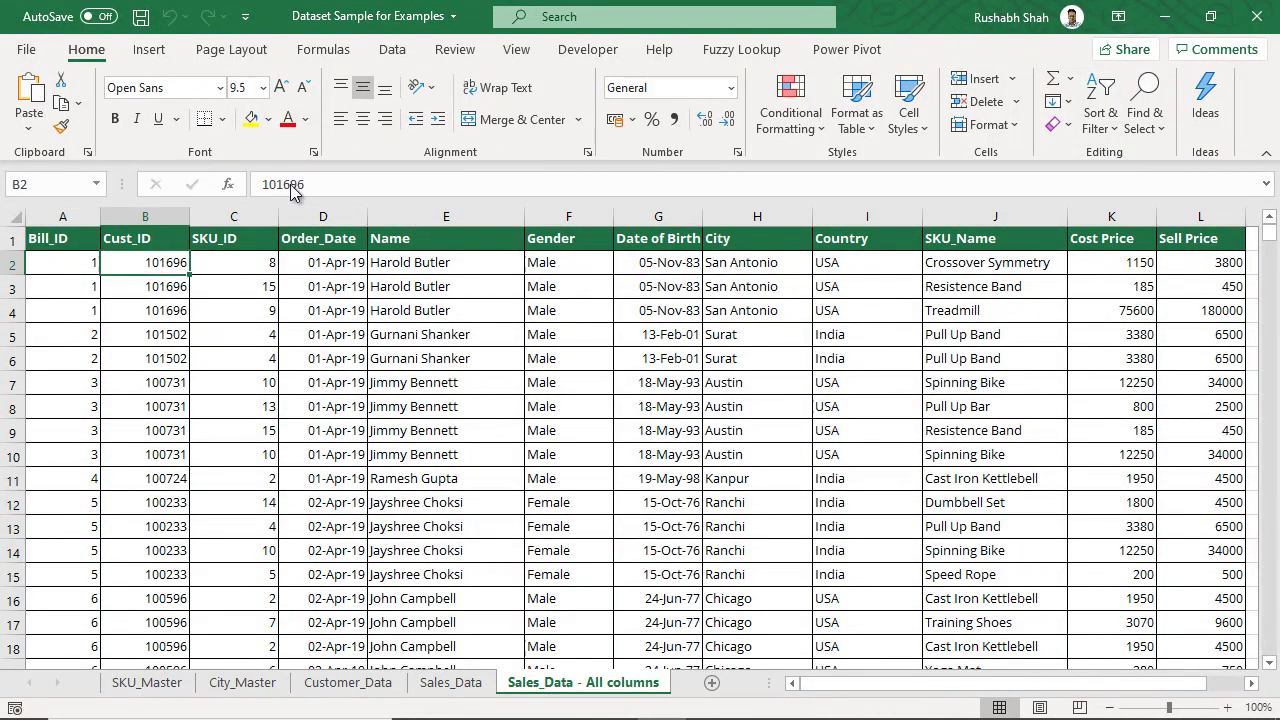
- Select the Cust_ID, Name, SKU_ID and SKU_Name columns, then the customer name in E3
{"action": "left_click", "coordinate": [145, 217]}
{"action": "left_click", "coordinate": [430, 217]}
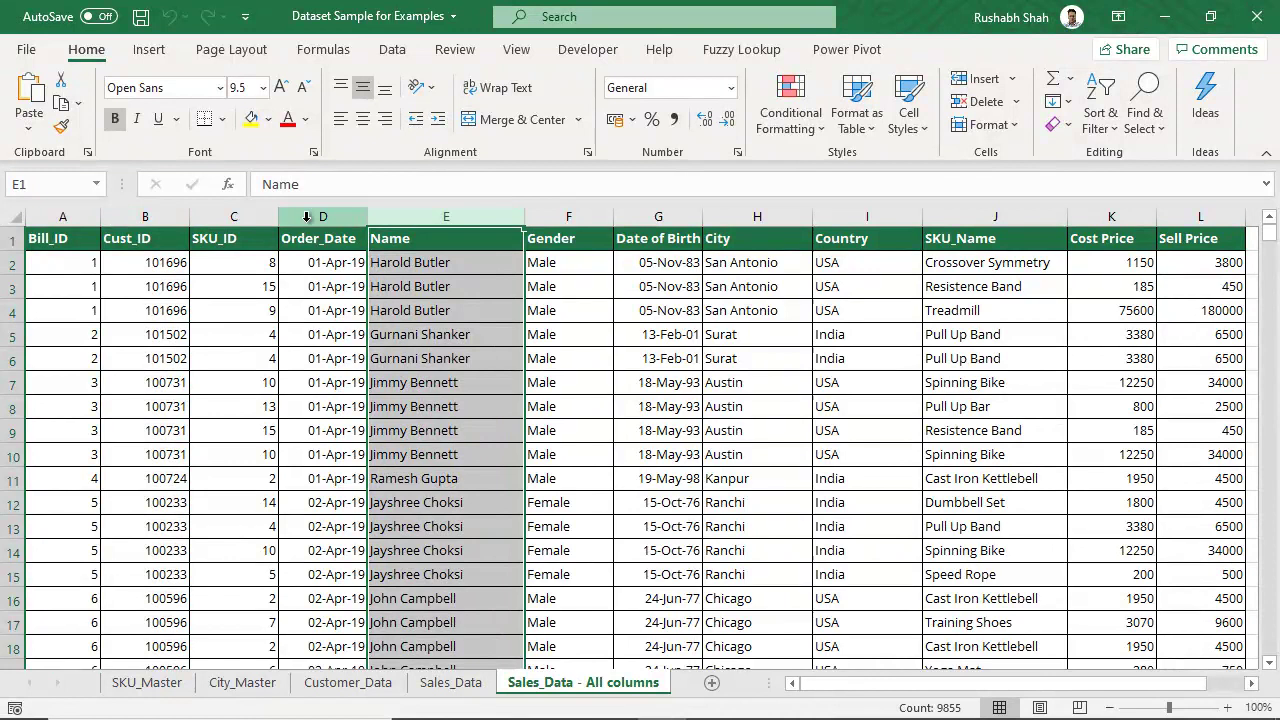
{"action": "left_click", "coordinate": [247, 217]}
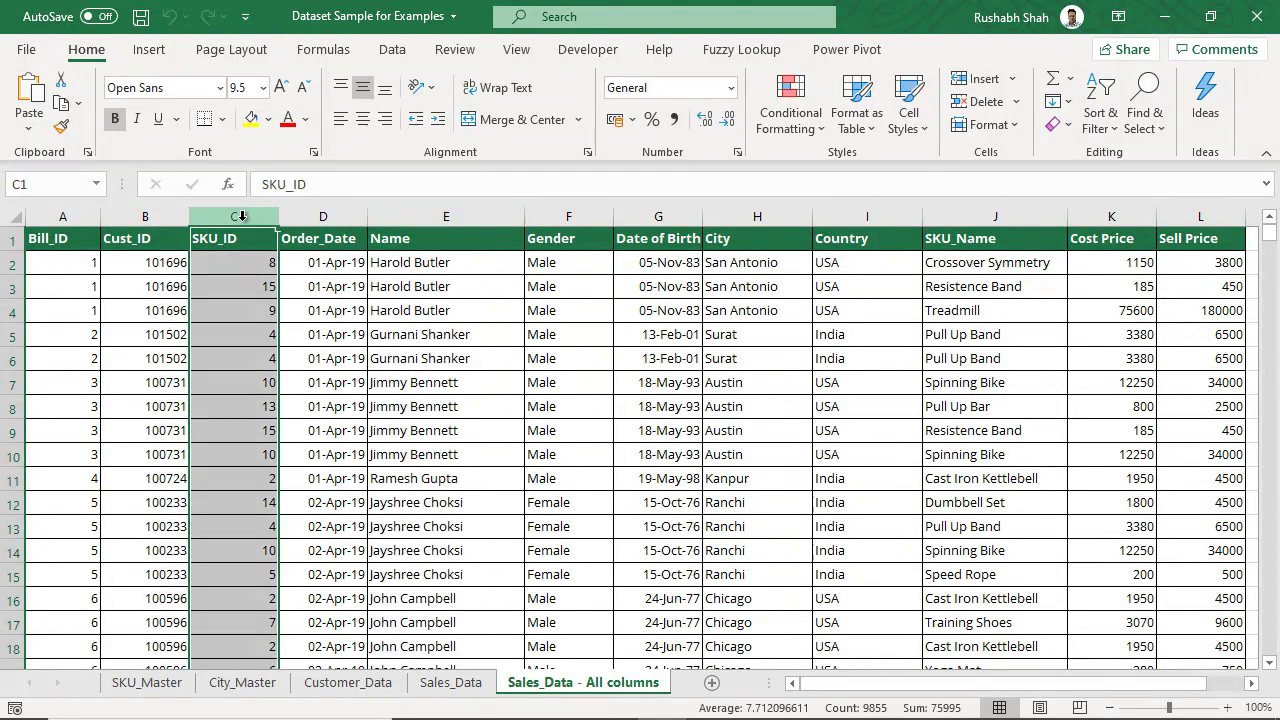
{"action": "left_click", "coordinate": [949, 214]}
{"action": "left_click", "coordinate": [465, 280]}
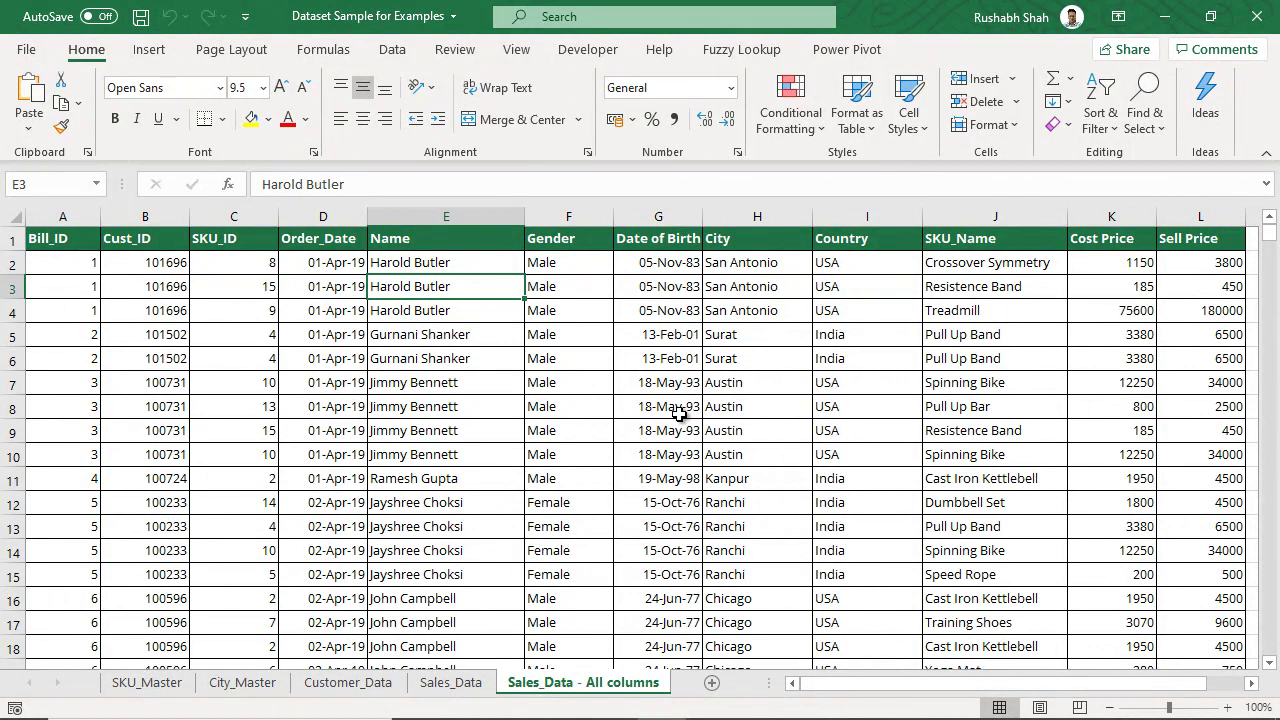
- Return to the SKU_Master sheet and select the SKU_ID header in cell A1
{"action": "left_click", "coordinate": [171, 687]}
{"action": "left_click", "coordinate": [60, 238]}
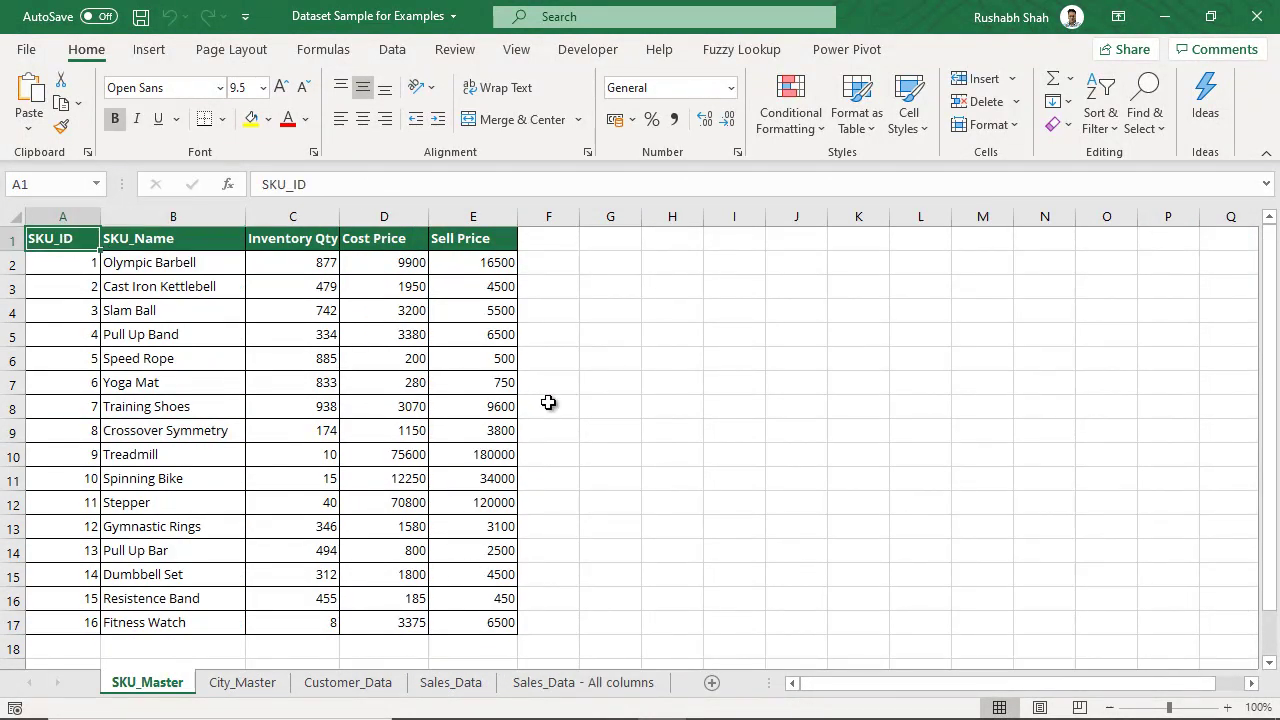